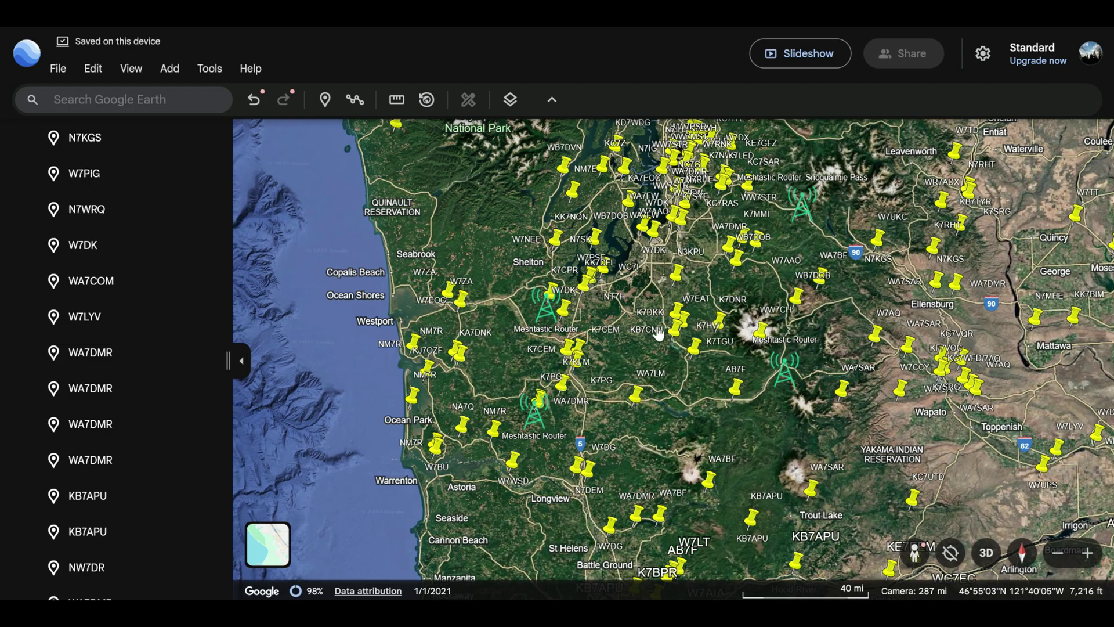
Examine the Meshtastic Router site in Capitol State Forest and the surrounding area west of Olympia
scroll(544, 321, up, 2)
scroll(544, 321, up, 5)
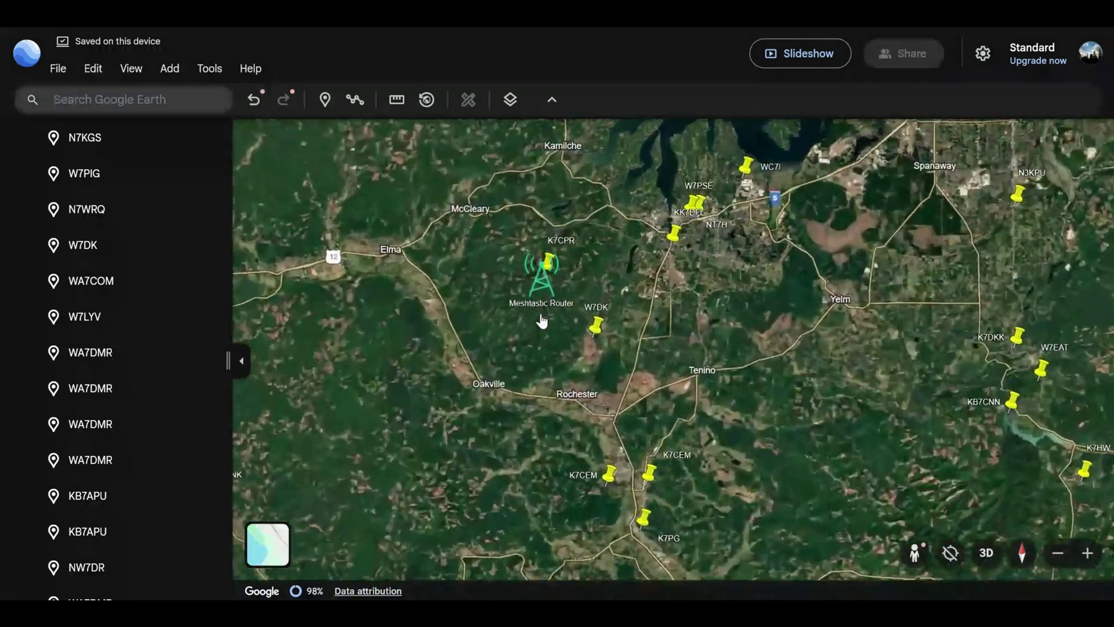
scroll(546, 253, up, 3)
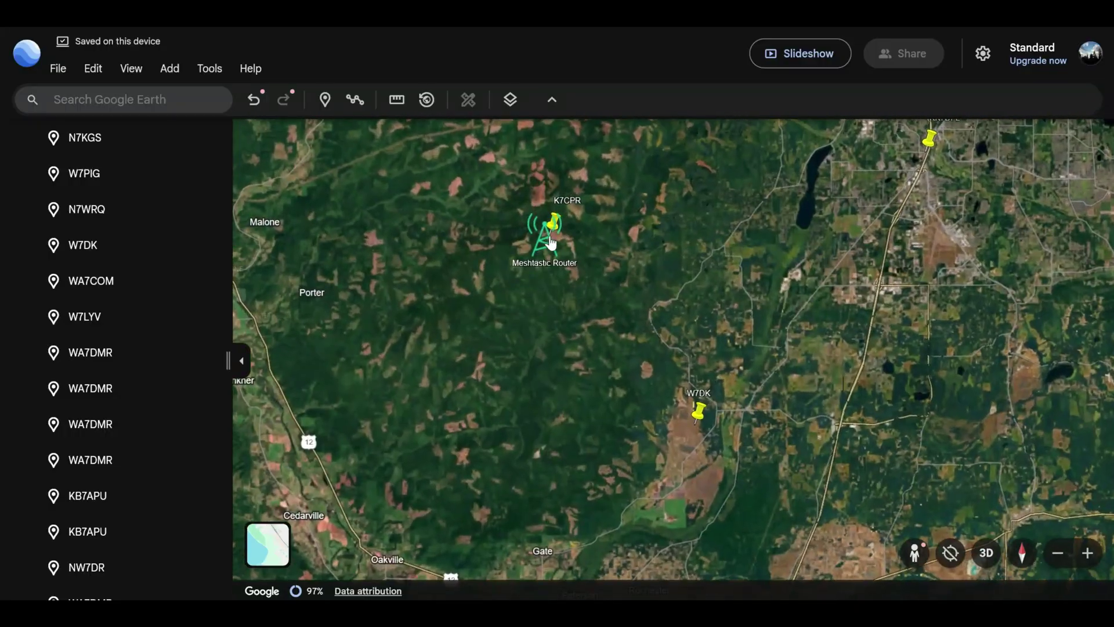
drag(564, 321, 562, 410)
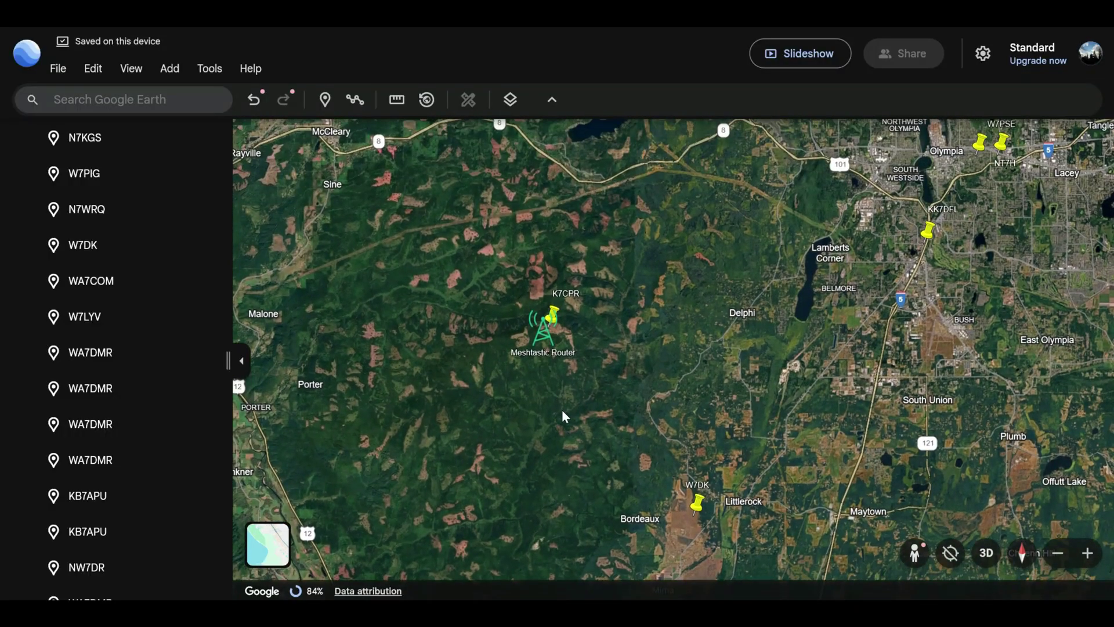
scroll(597, 343, down, 2)
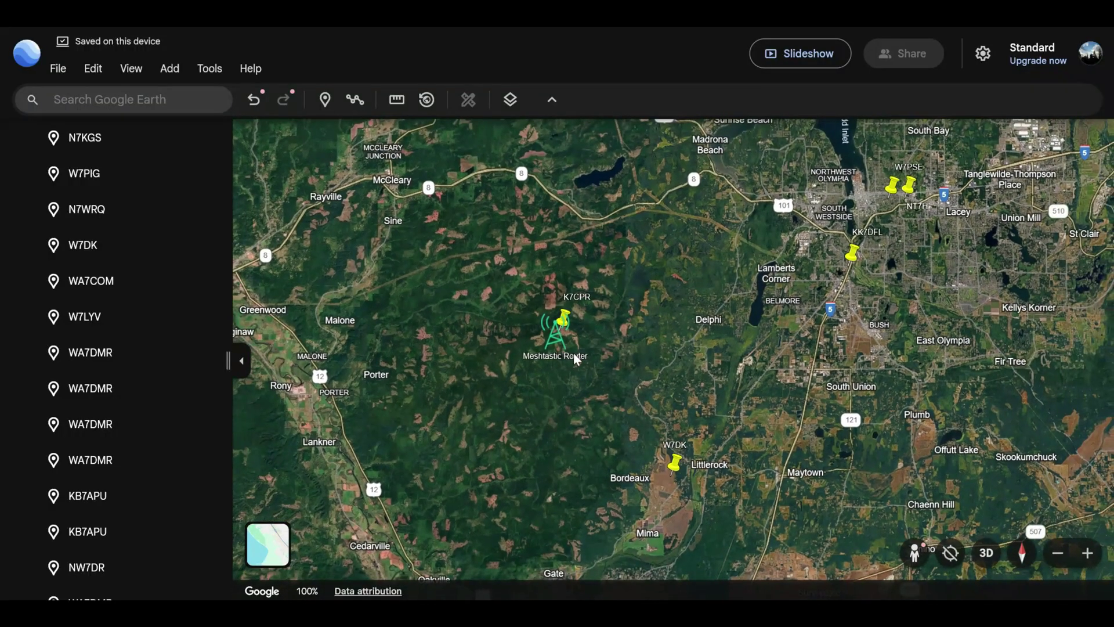
scroll(546, 348, up, 3)
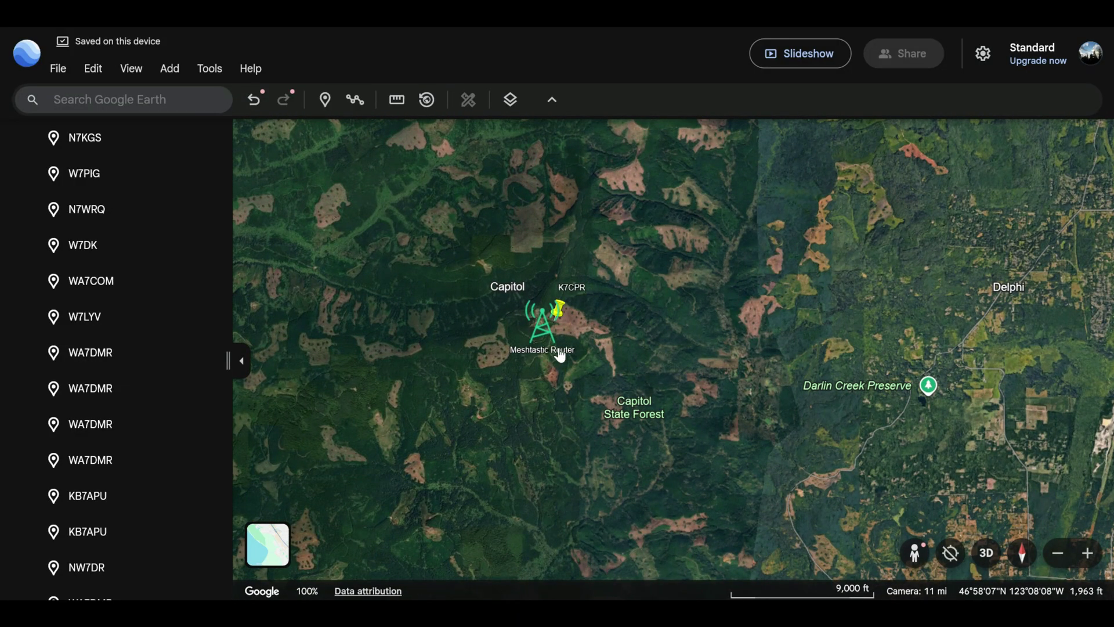
scroll(590, 324, down, 1)
scroll(589, 326, down, 3)
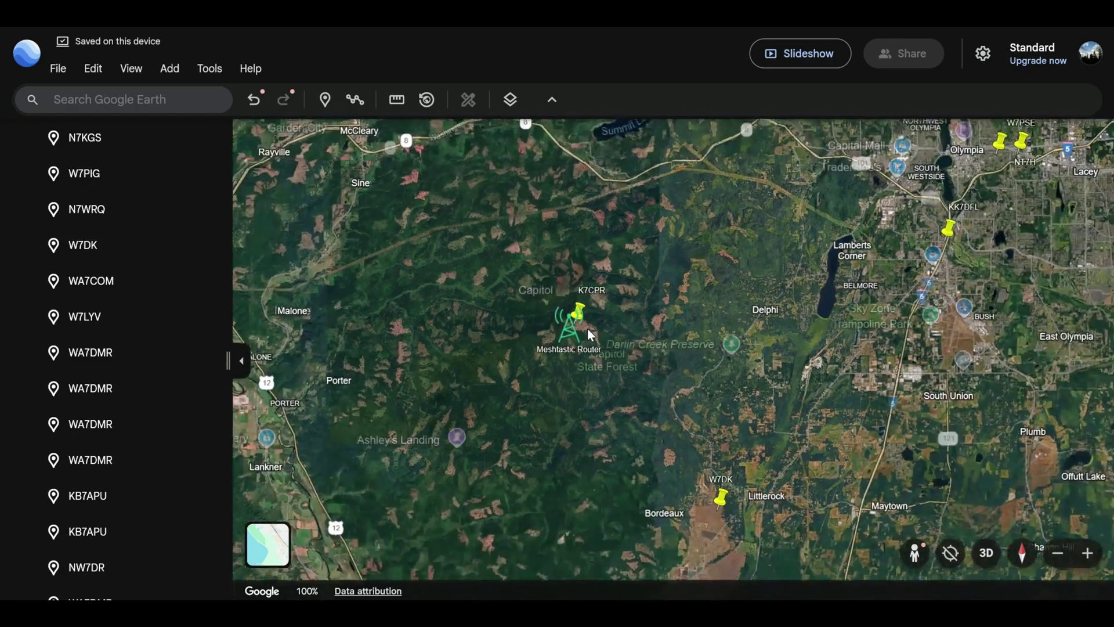
scroll(587, 329, down, 2)
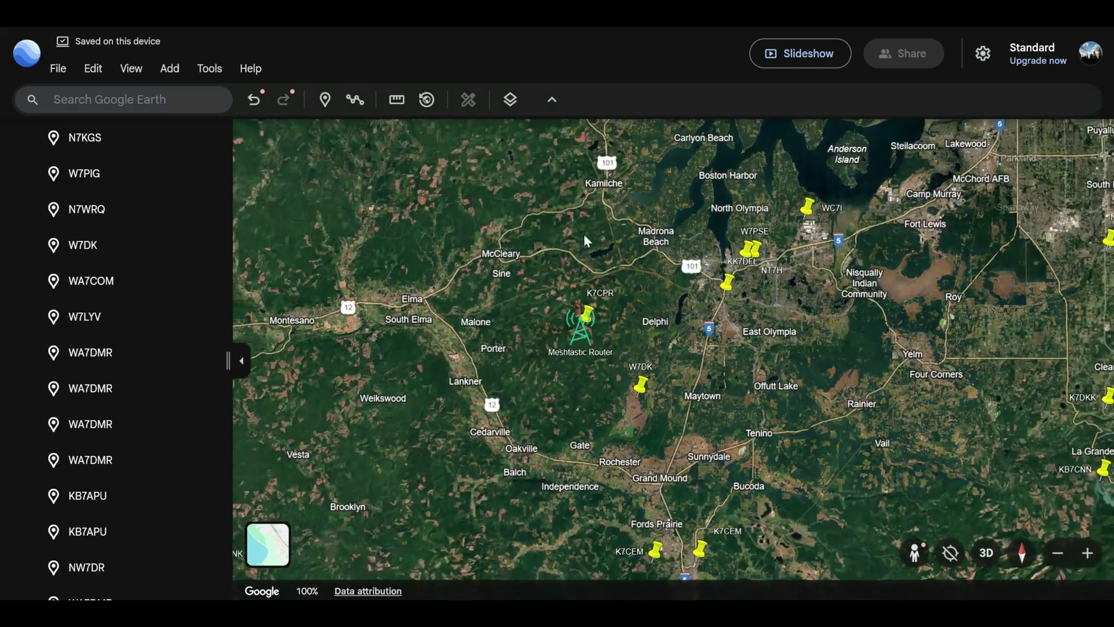
scroll(637, 298, down, 2)
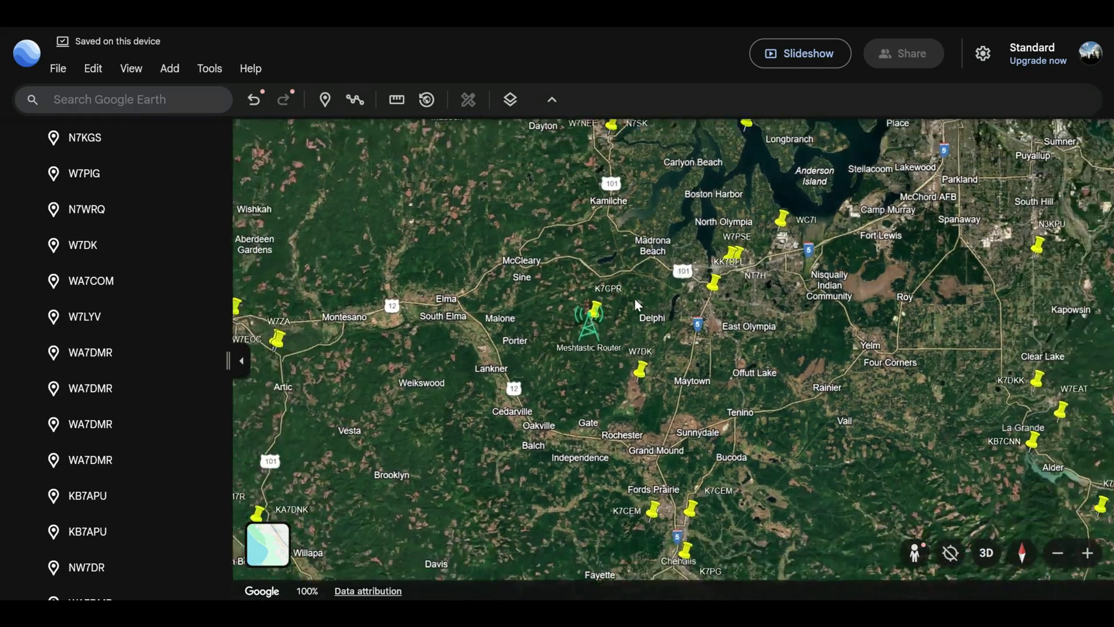
scroll(634, 280, down, 1)
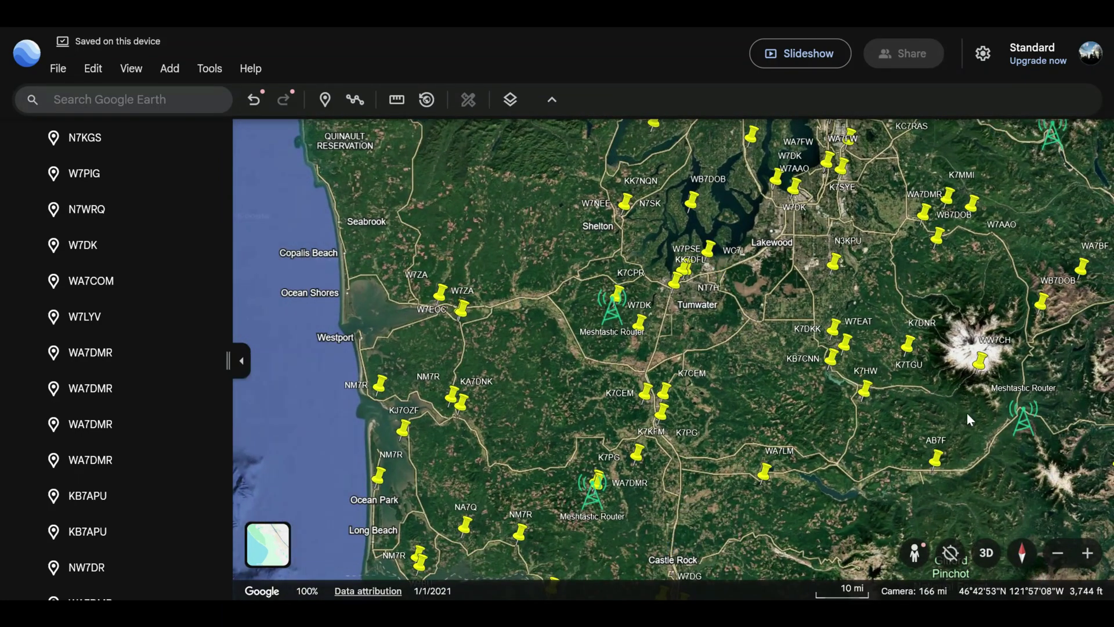
Examine the Meshtastic Router near Packwood and the yellow pin at Paradise on Mount Rainier
drag(967, 413, 675, 366)
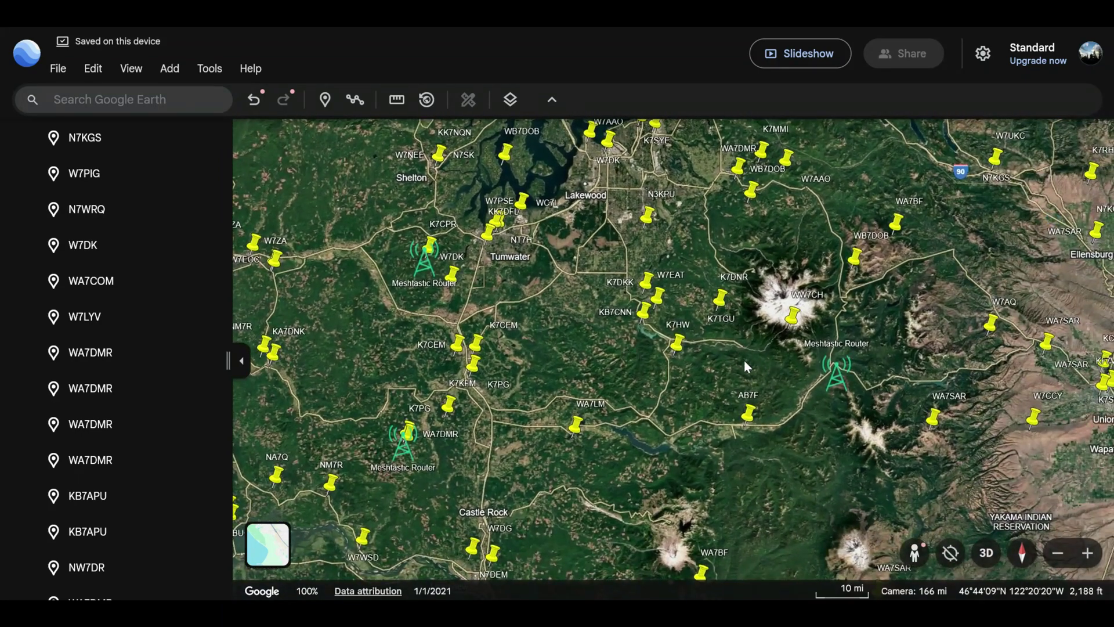
scroll(814, 370, up, 2)
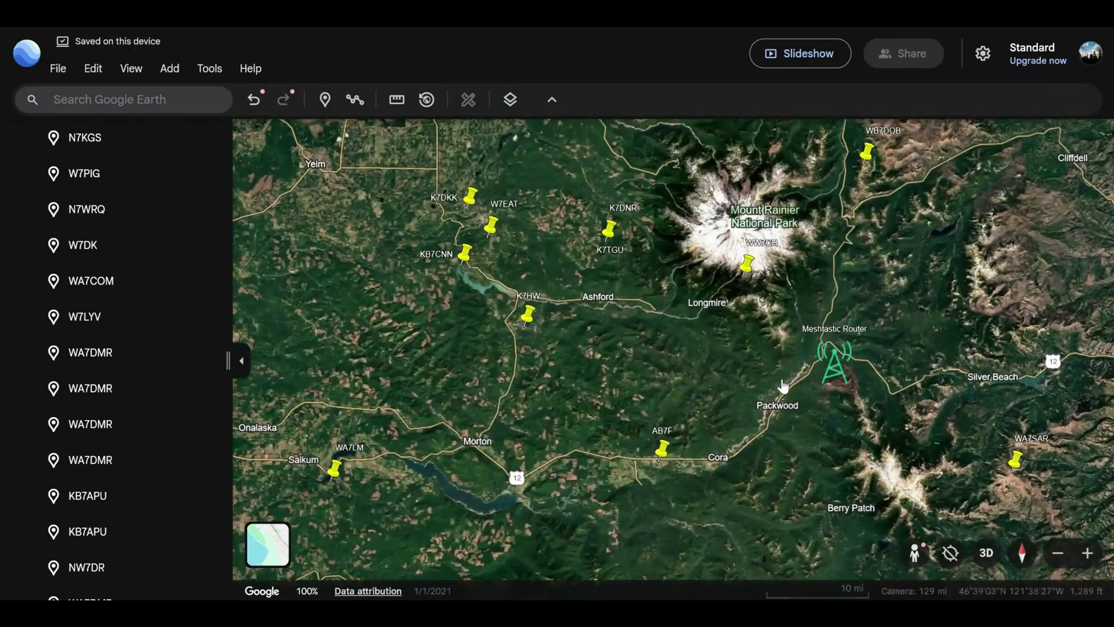
drag(781, 360, 662, 326)
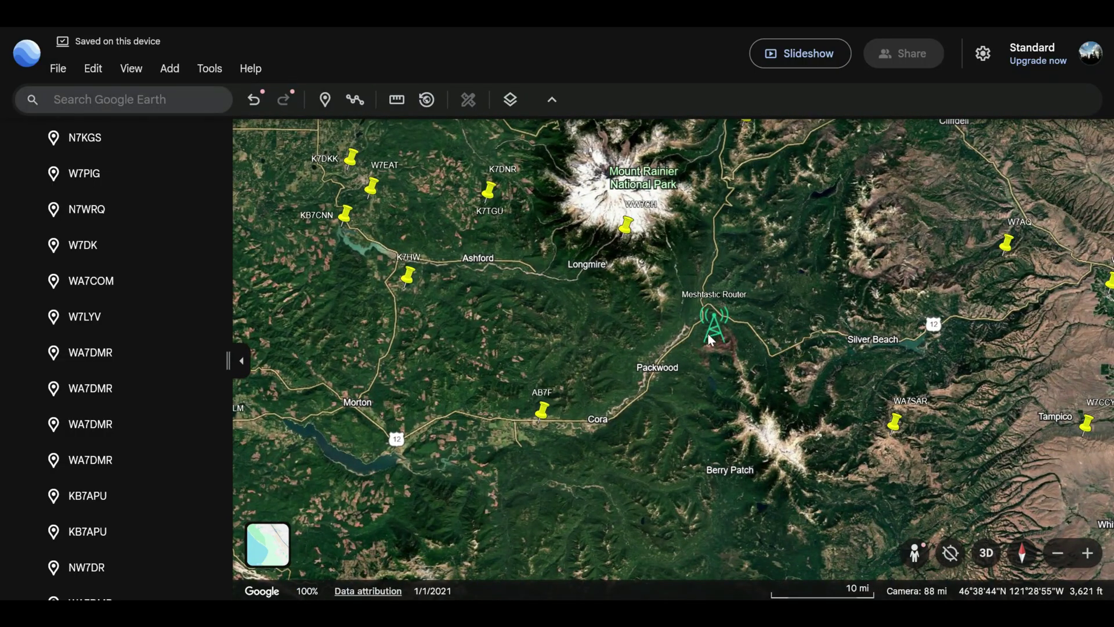
scroll(709, 338, up, 3)
scroll(720, 356, down, 3)
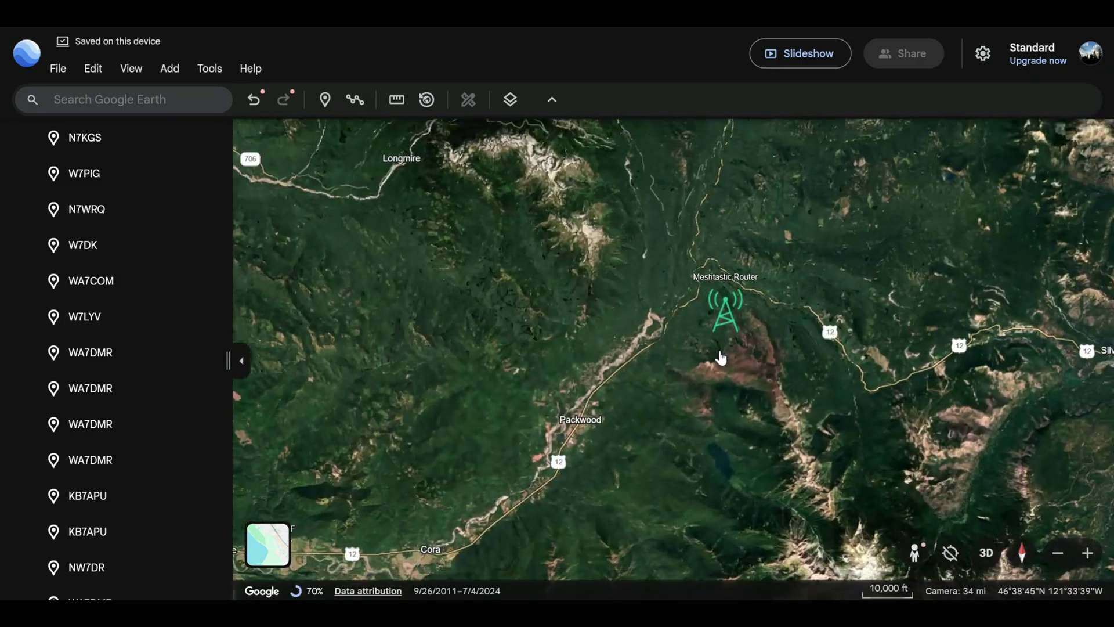
scroll(608, 244, up, 5)
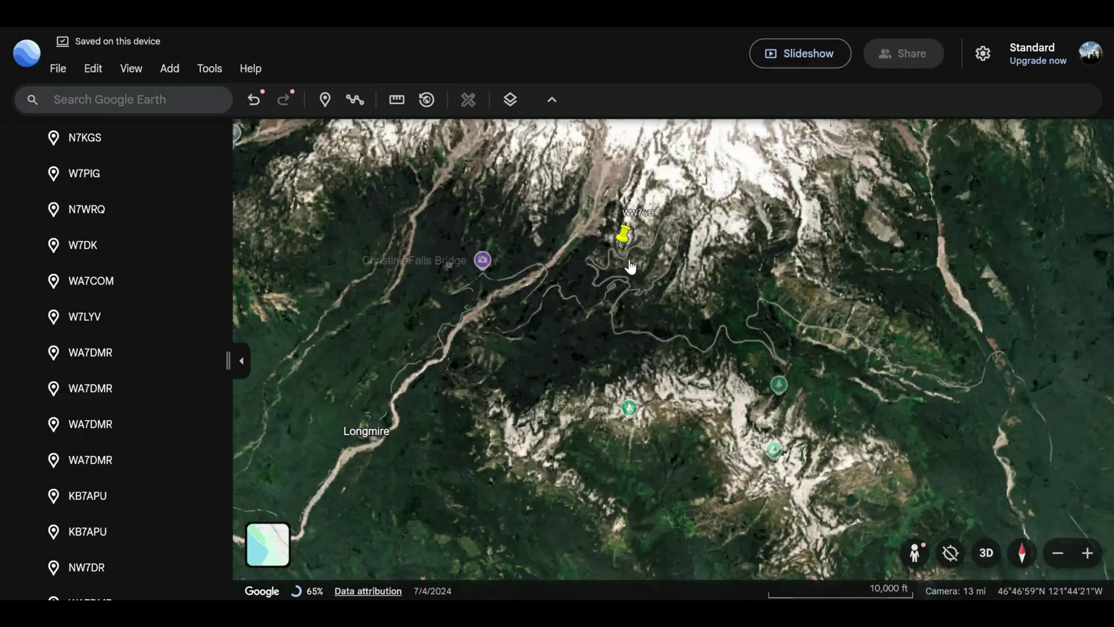
scroll(625, 258, up, 2)
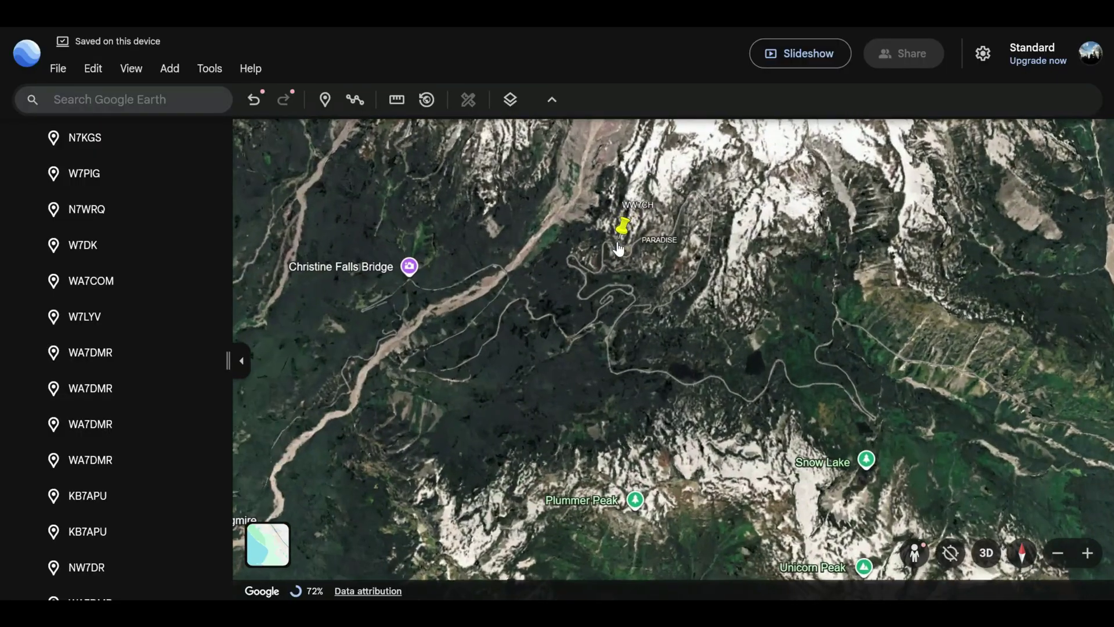
scroll(636, 281, down, 2)
drag(750, 432, 786, 300)
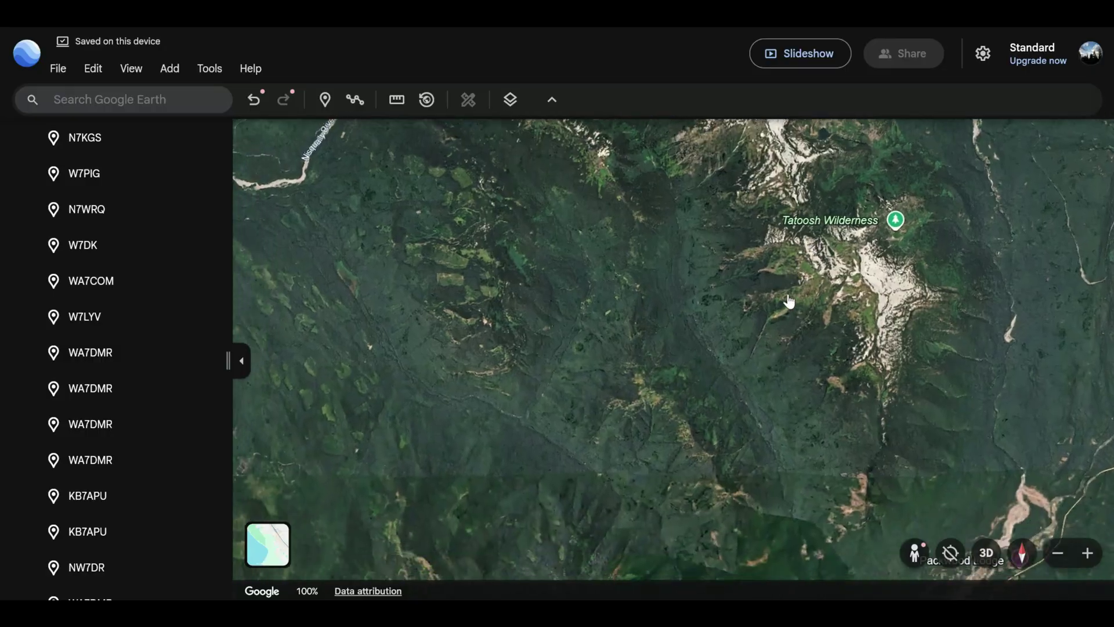
Inspect the terrain and roads around the Meshtastic Router northeast of Packwood, up close and in its regional context
scroll(786, 328, down, 3)
drag(806, 406, 734, 320)
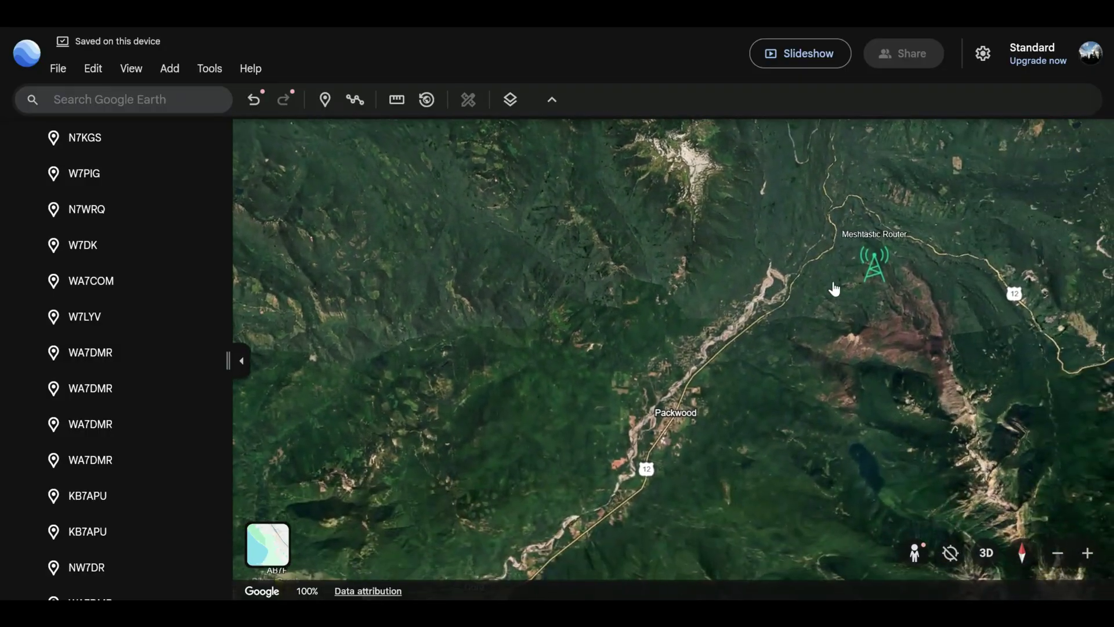
scroll(896, 301, up, 3)
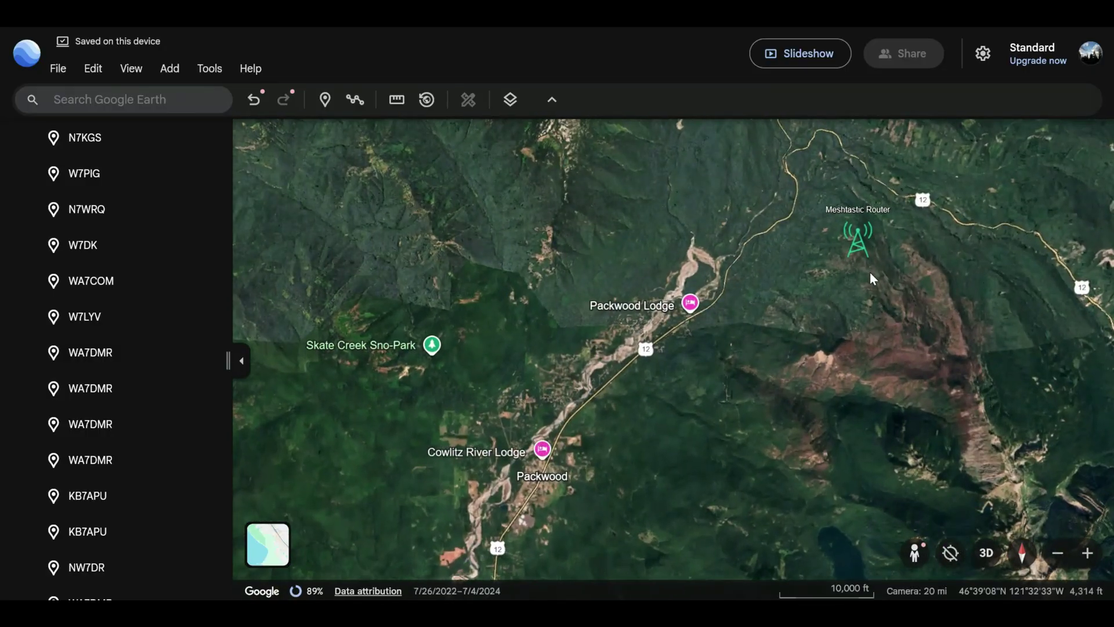
scroll(864, 261, up, 5)
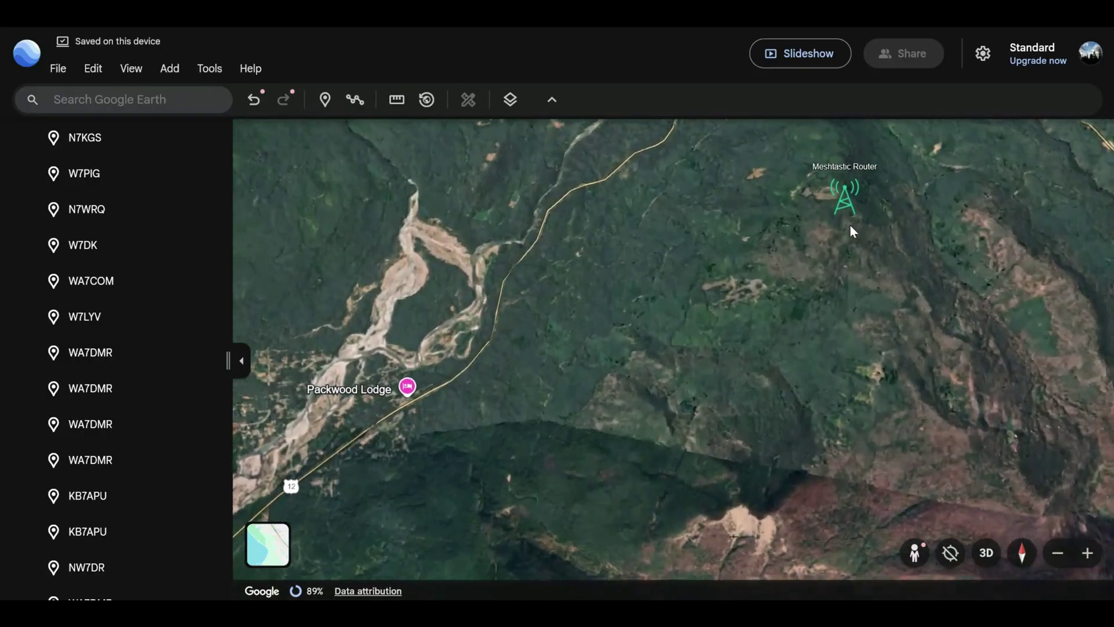
drag(851, 231, 823, 290)
scroll(820, 256, up, 3)
scroll(818, 252, down, 5)
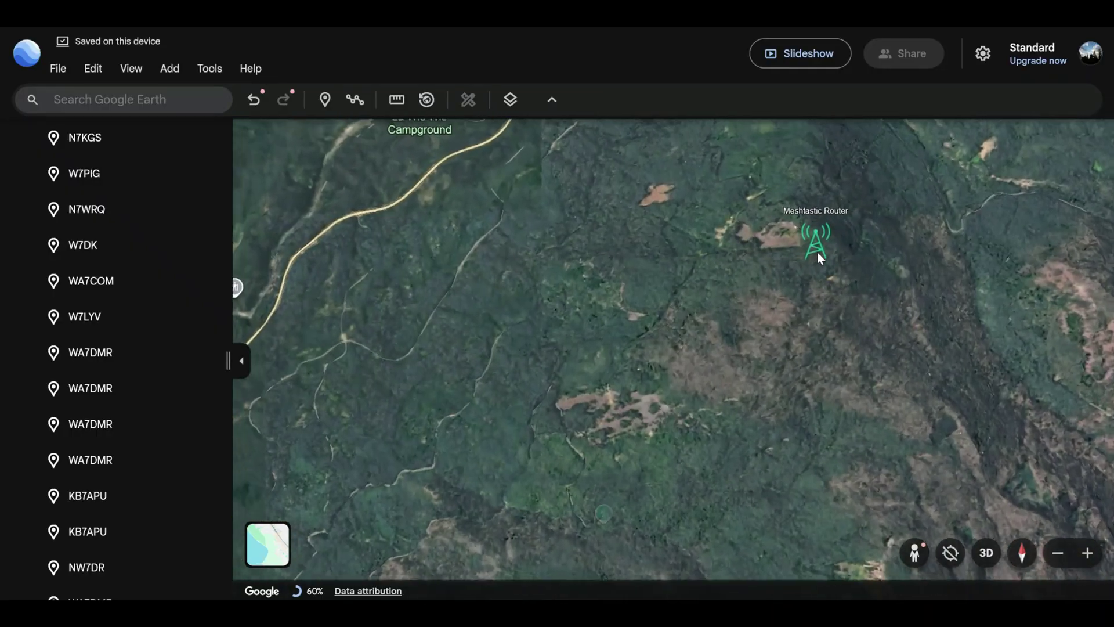
scroll(814, 265, down, 1)
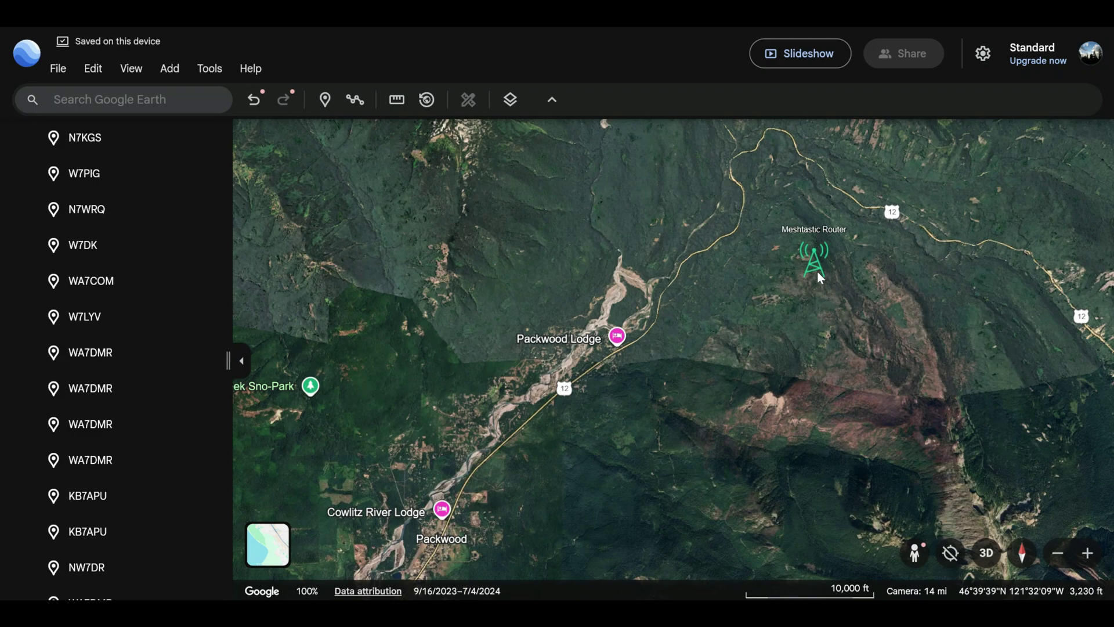
drag(833, 303, 722, 338)
scroll(731, 332, down, 3)
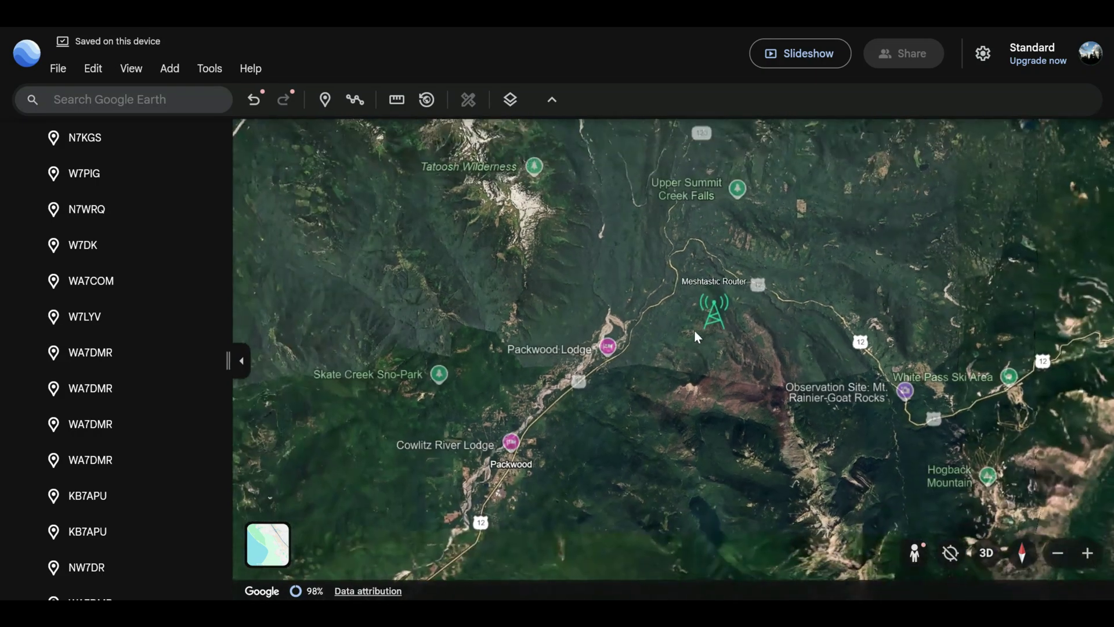
scroll(696, 335, down, 2)
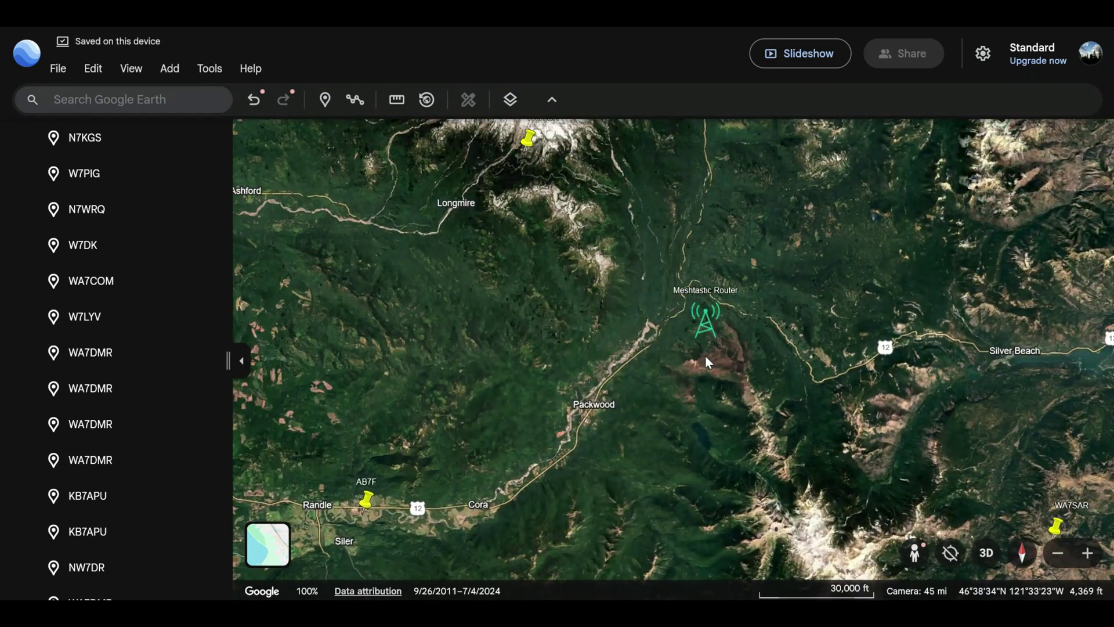
scroll(707, 360, down, 2)
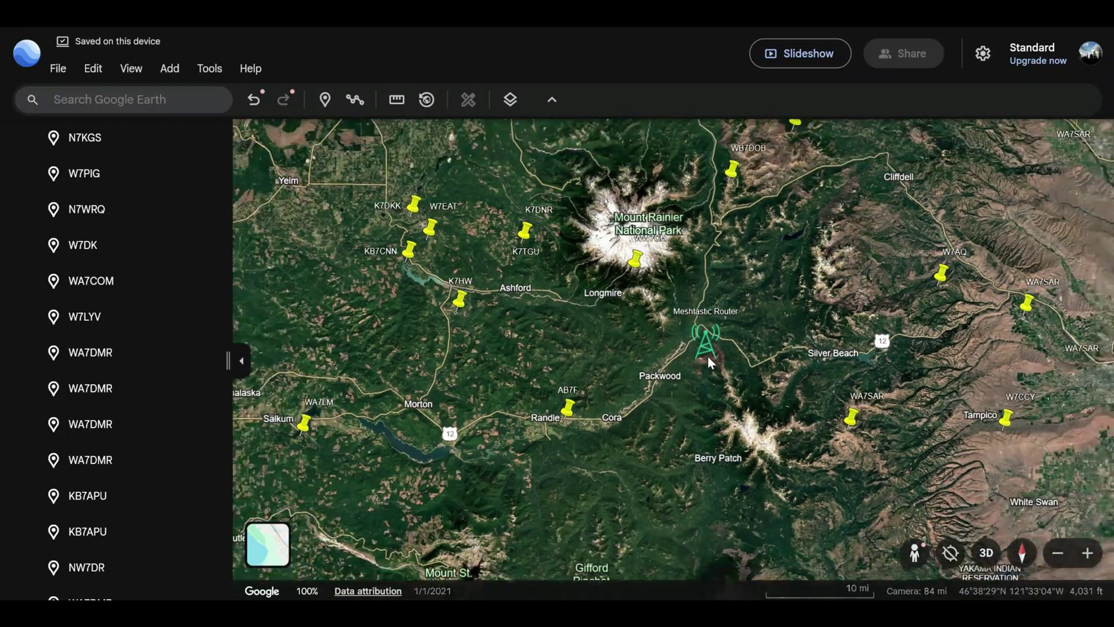
Survey the Meshtastic routers across western Washington, including the Snoqualmie Pass router
scroll(691, 349, down, 3)
drag(535, 373, 667, 365)
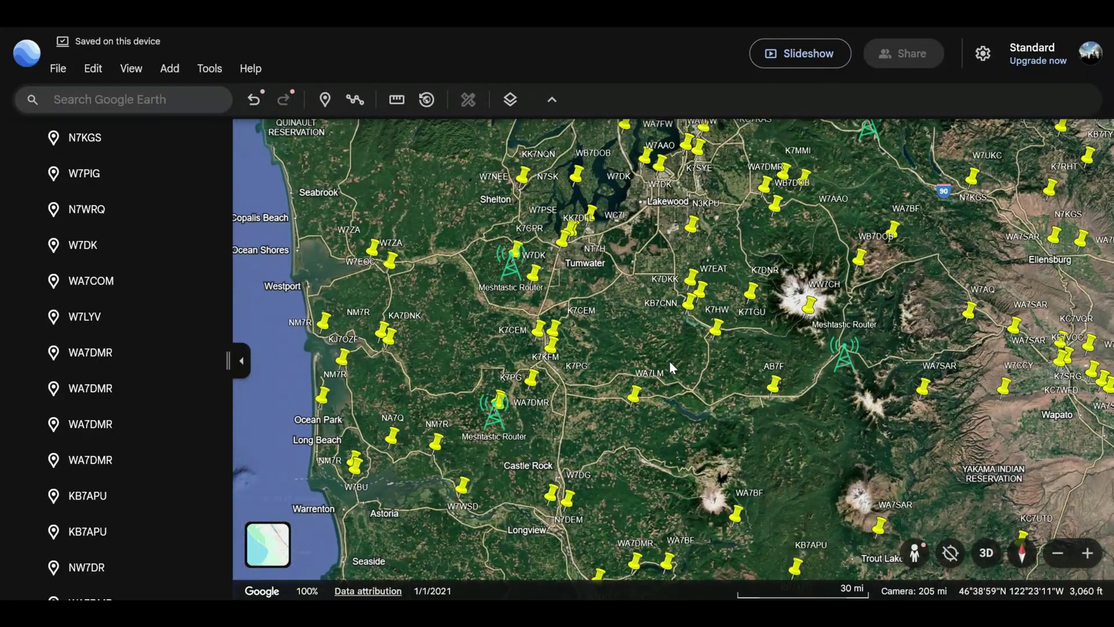
drag(786, 236, 699, 303)
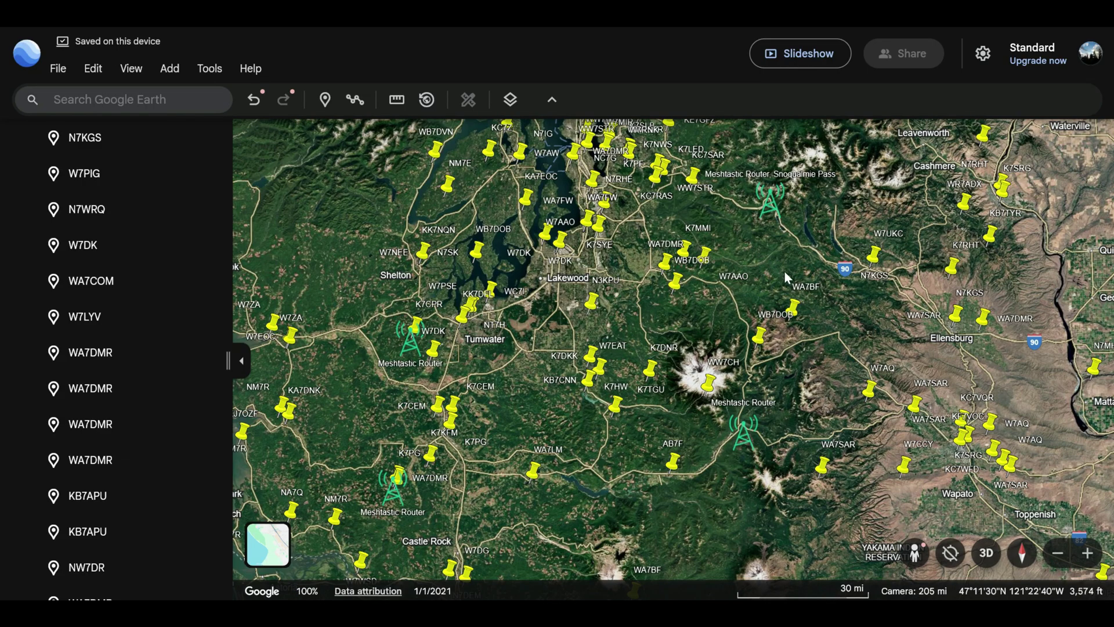
scroll(758, 250, up, 2)
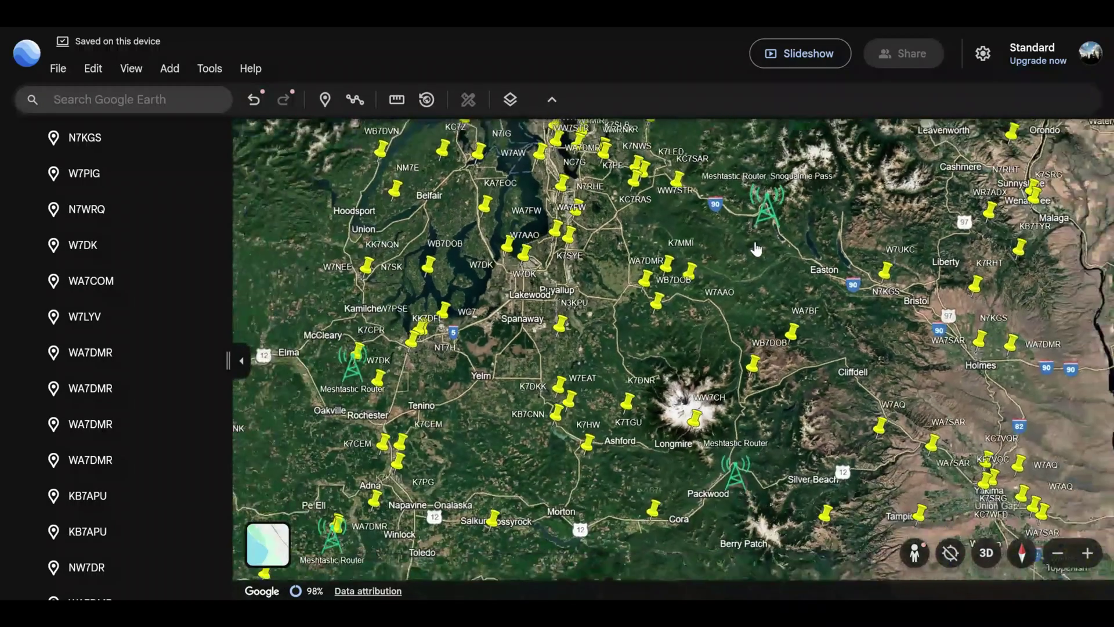
scroll(749, 255, down, 5)
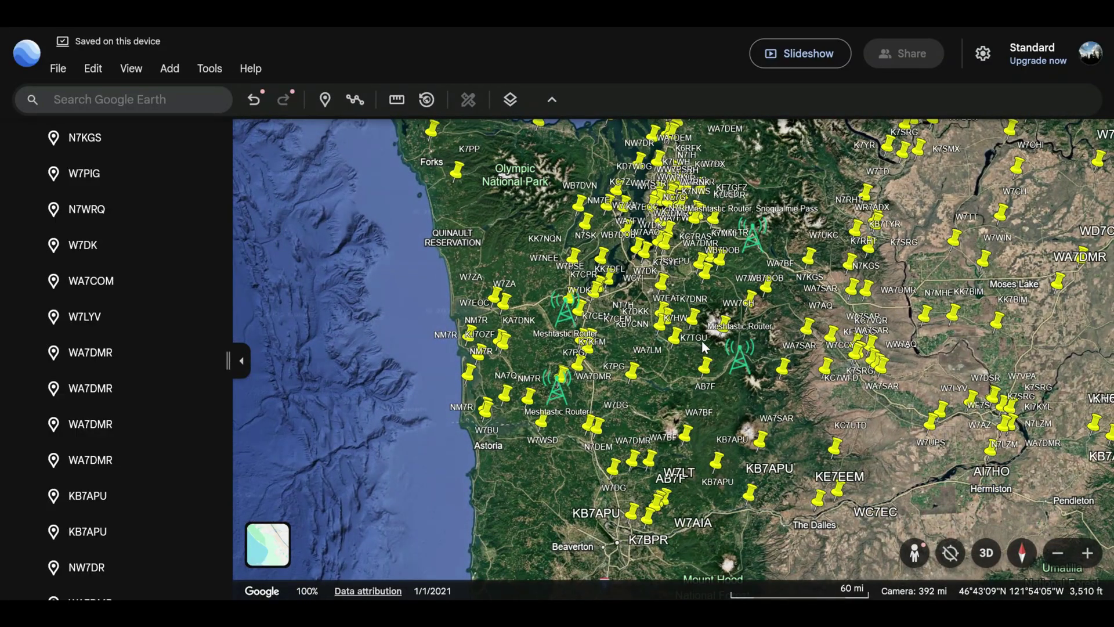
scroll(751, 249, up, 3)
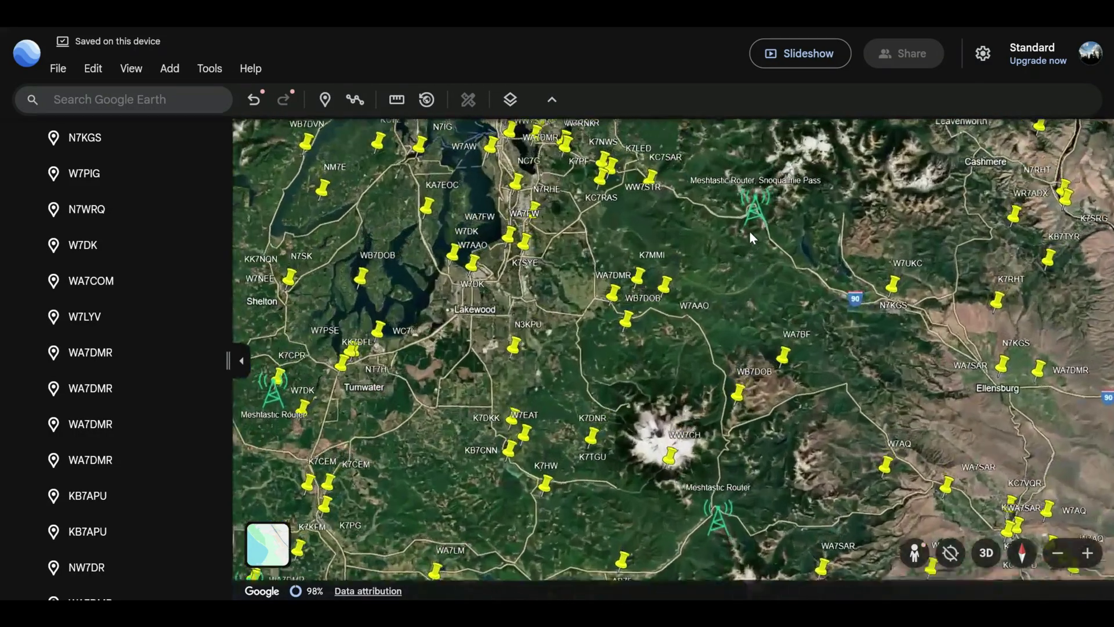
scroll(750, 231, up, 1)
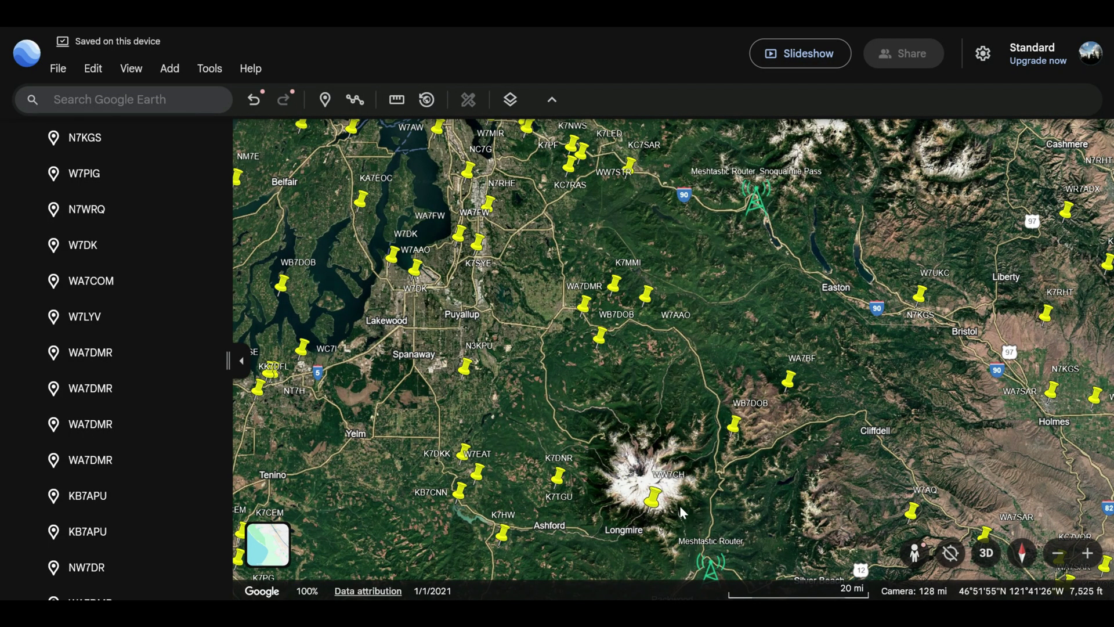
Switch to Excel and bring up the Draft file for YT video workbook
mouse_move(607, 614)
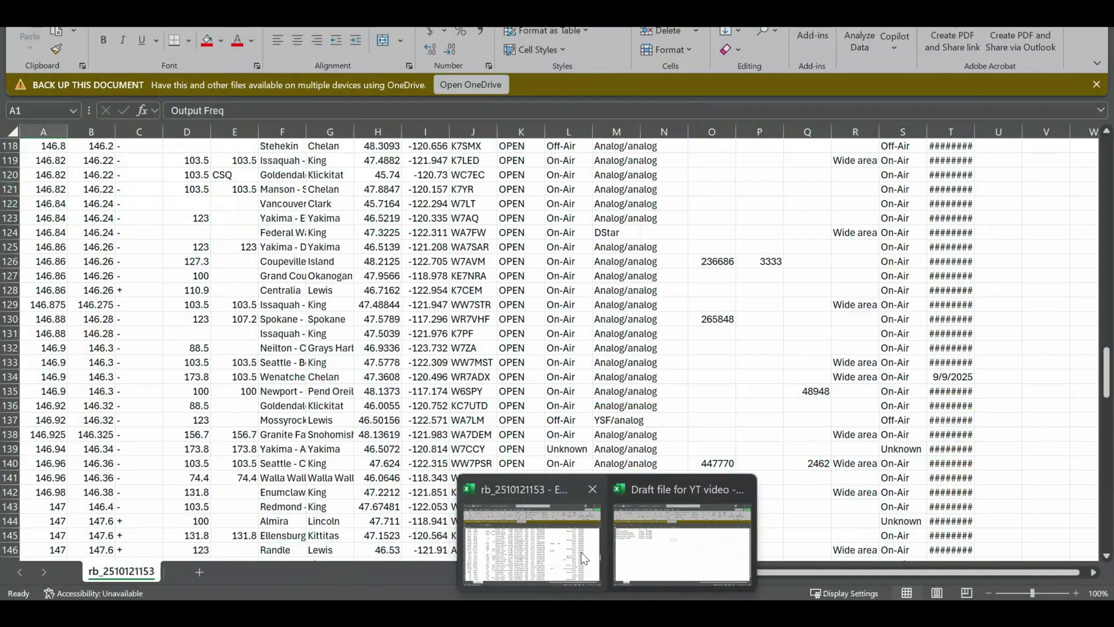
click(671, 557)
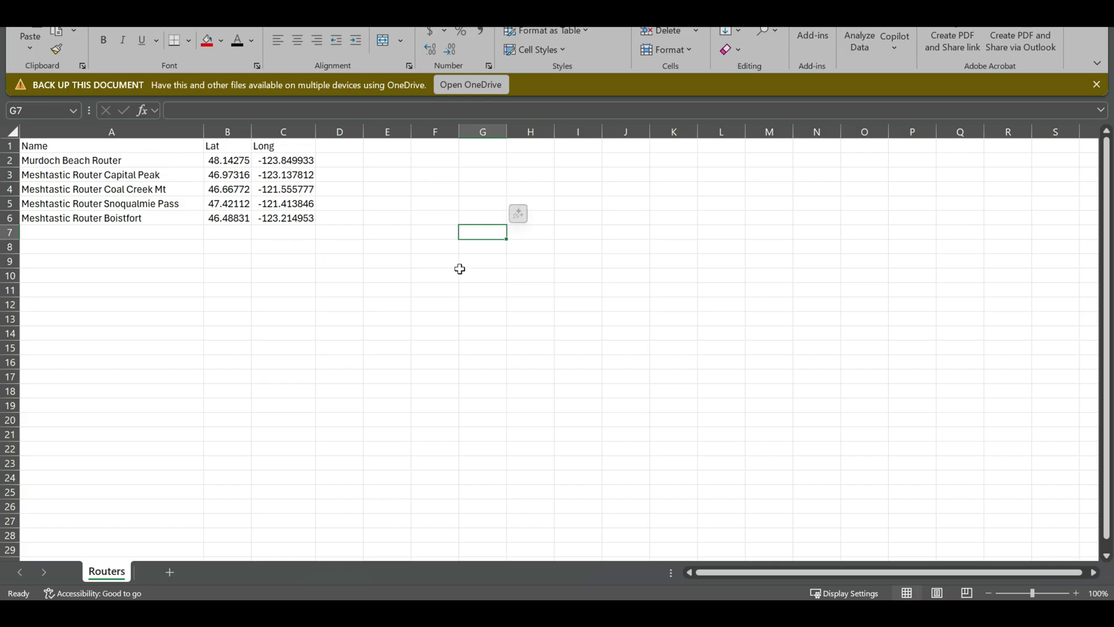
Switch to the browser window with the CSV To KML Converter to view it
mouse_move(508, 613)
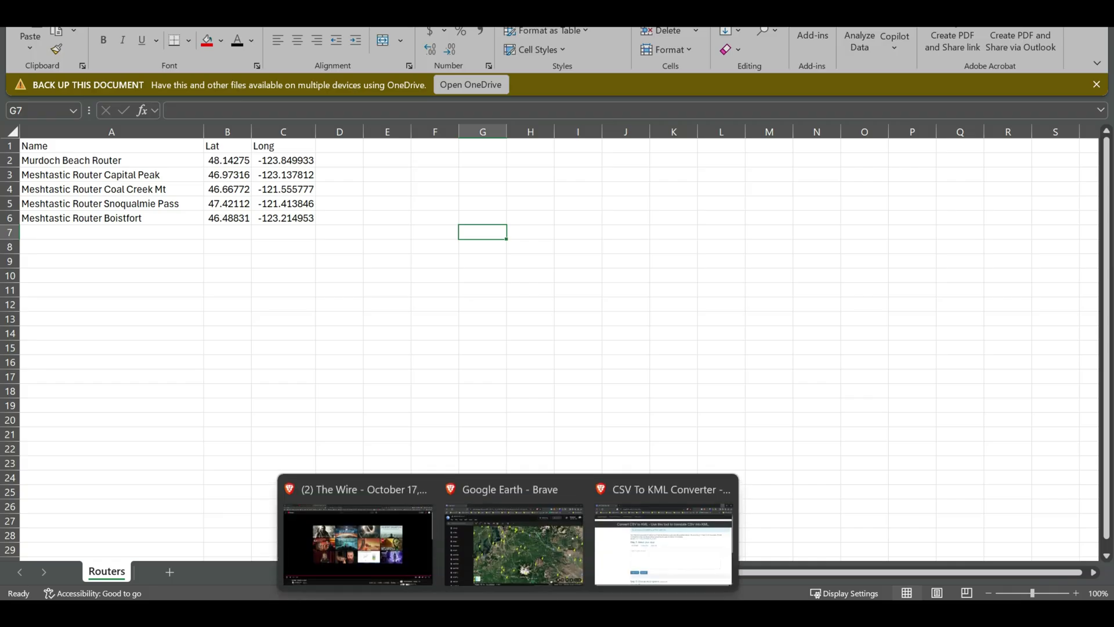
mouse_move(618, 579)
click(660, 552)
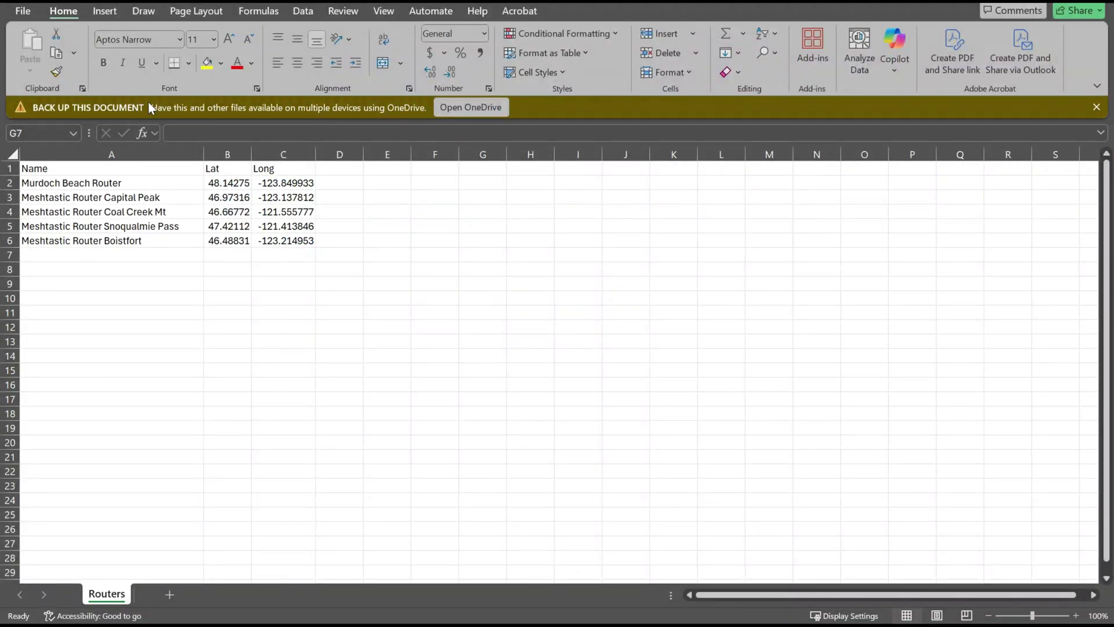
Choose CSV UTF-8 (Comma delimited) as the format for saving a copy of the Draft file for YT video workbook
click(22, 13)
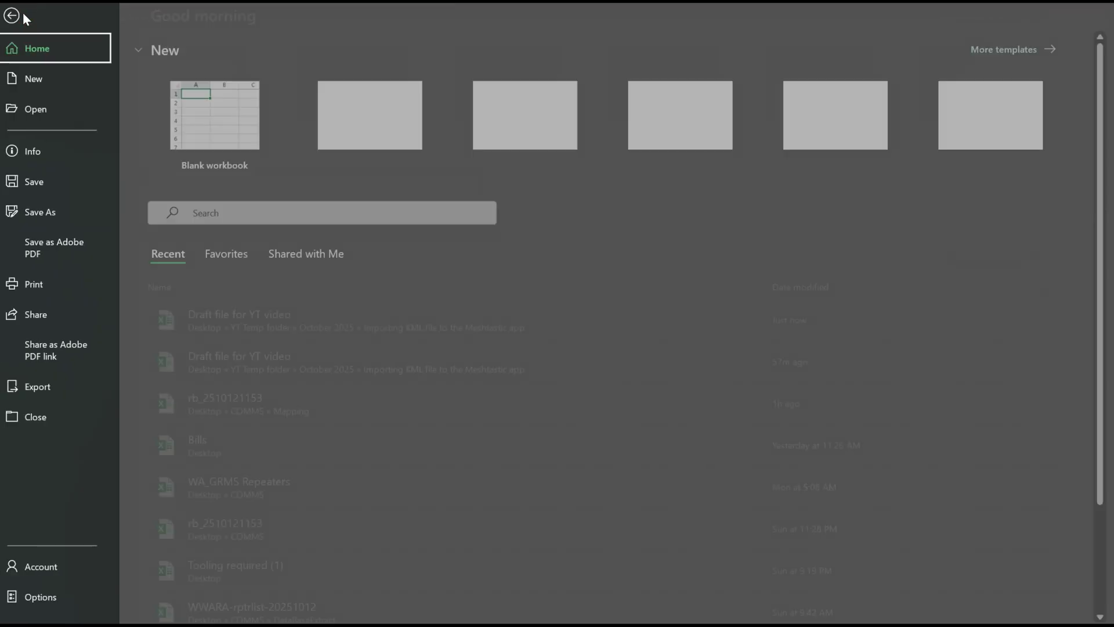
click(60, 212)
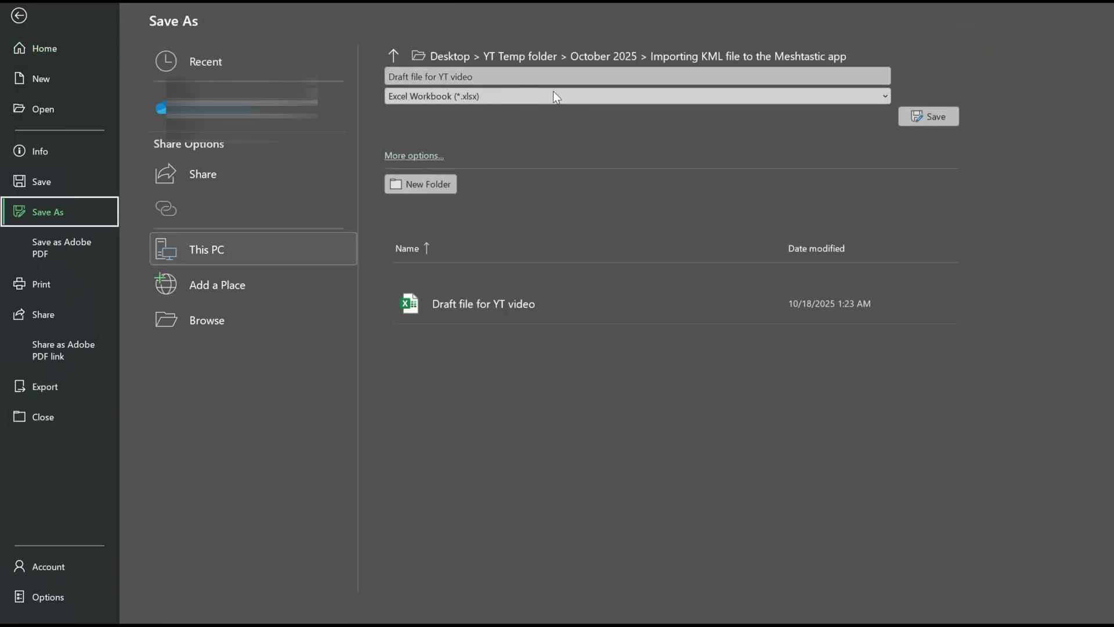
click(925, 116)
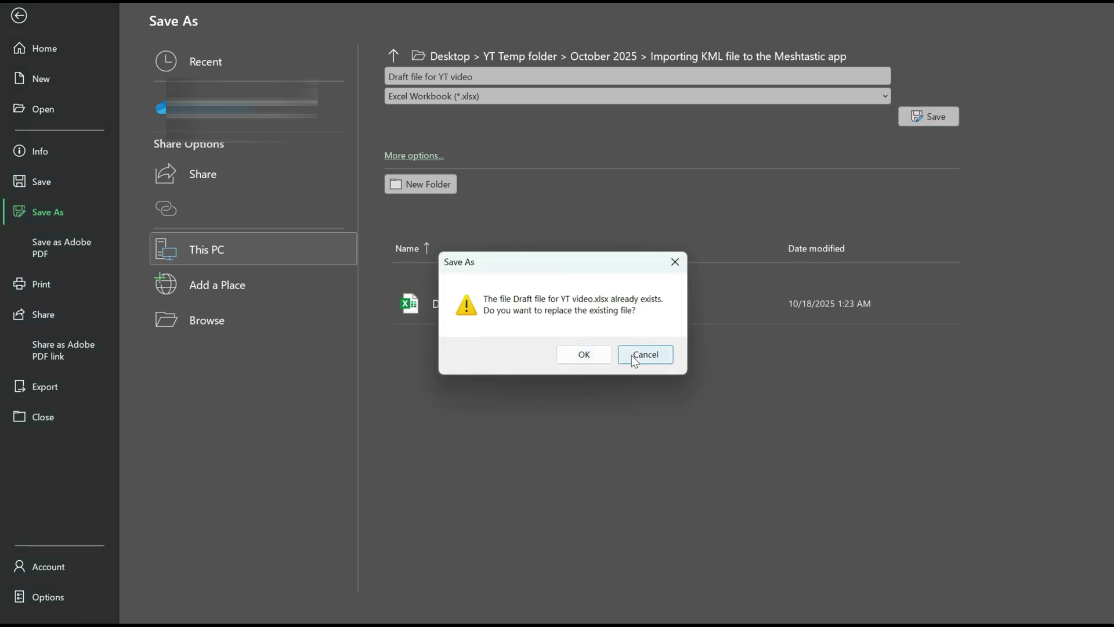
click(632, 355)
click(638, 95)
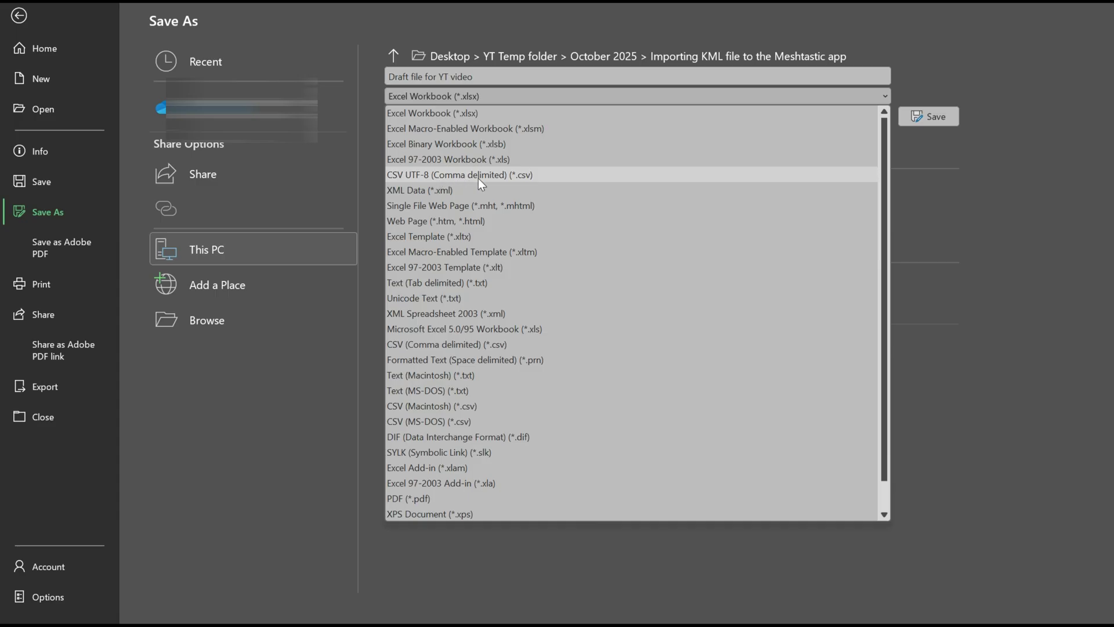
click(574, 174)
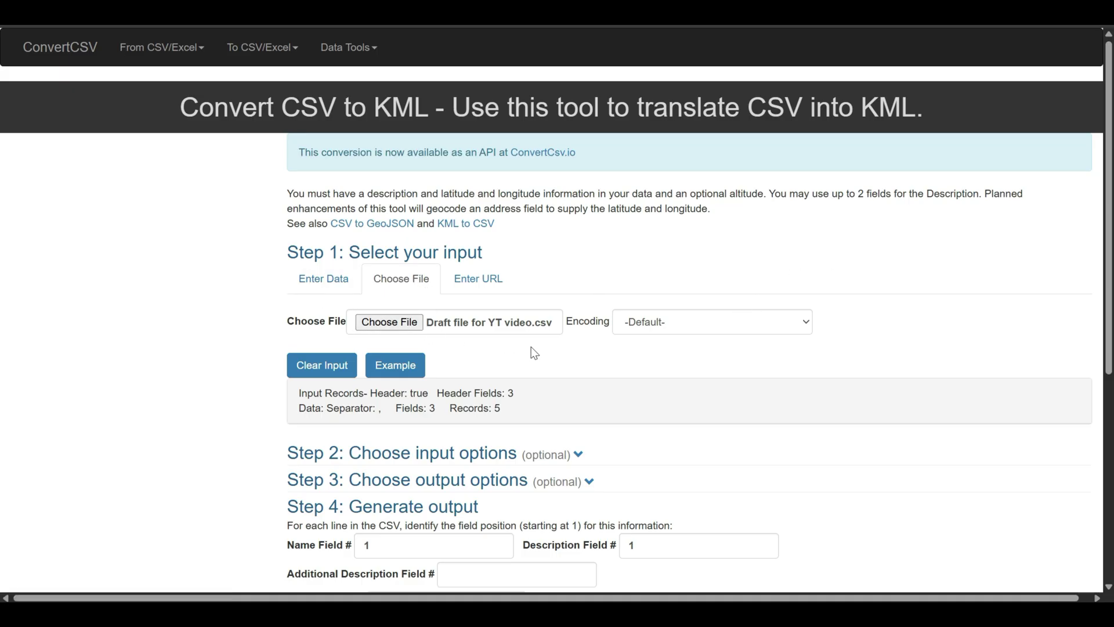
In the ConvertCSV page, review the field positions for name, description, latitude and longitude, and the KML result for the Draft file for YT video CSV
scroll(554, 352, down, 3)
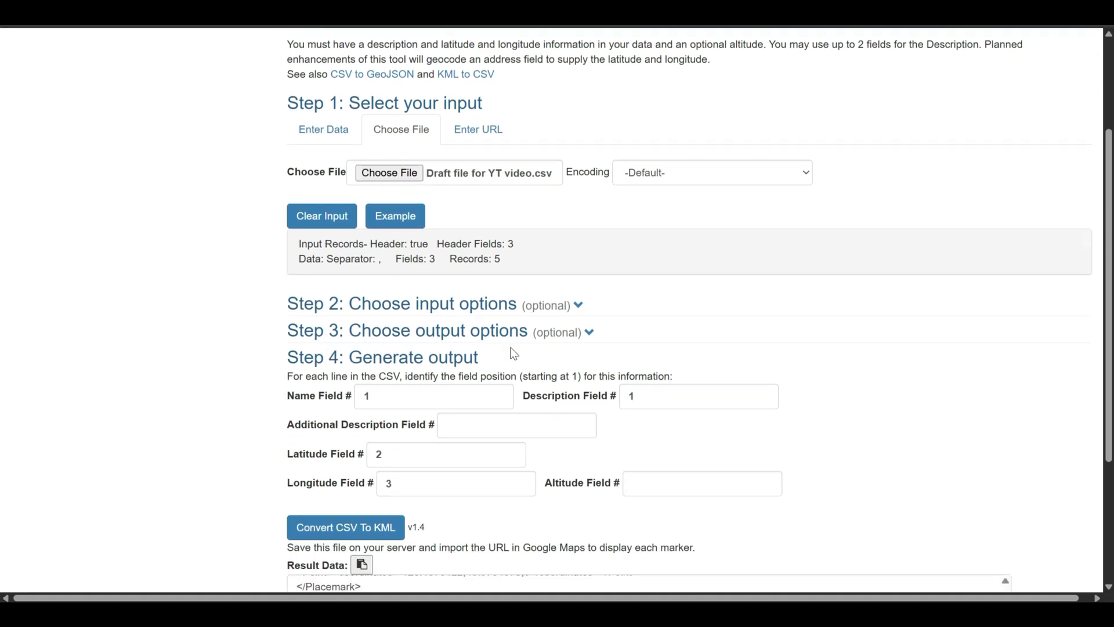
scroll(680, 326, down, 2)
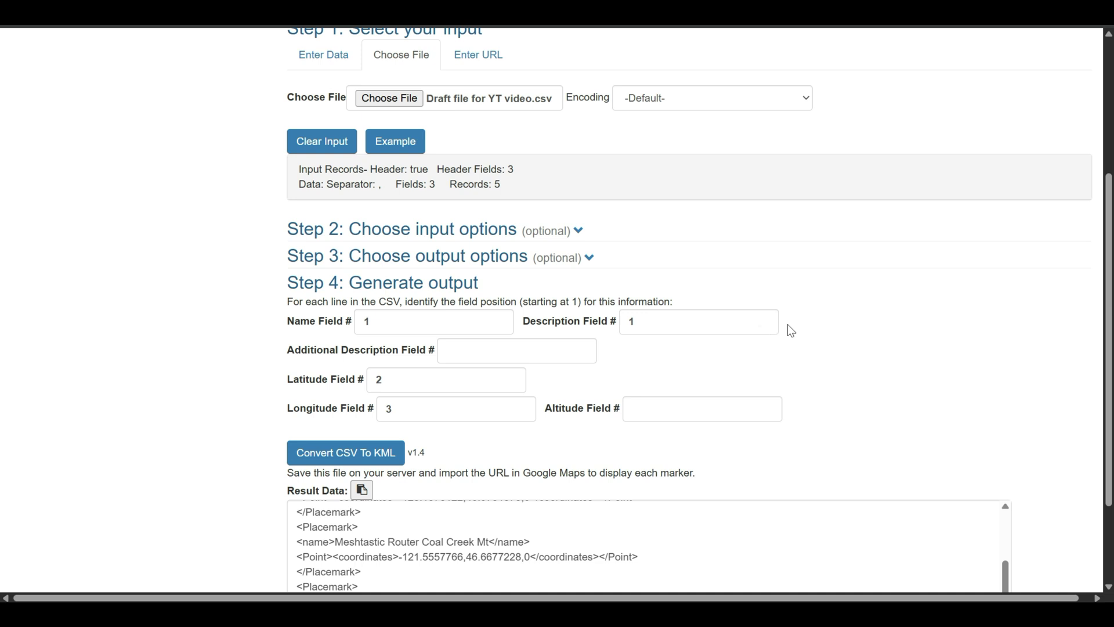
scroll(790, 331, down, 2)
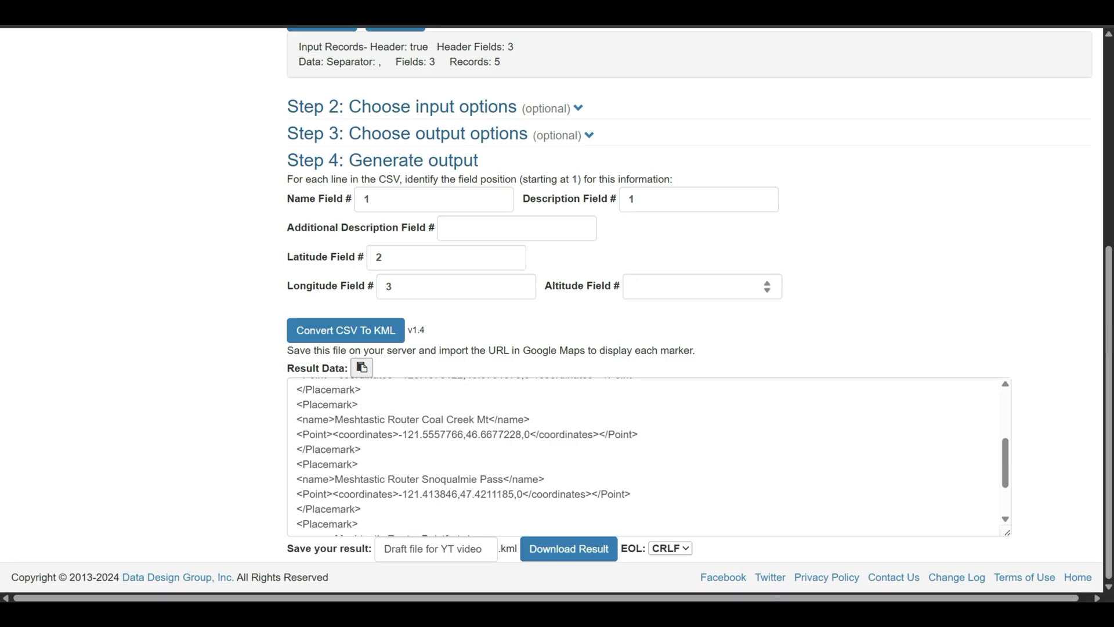
scroll(737, 418, up, 2)
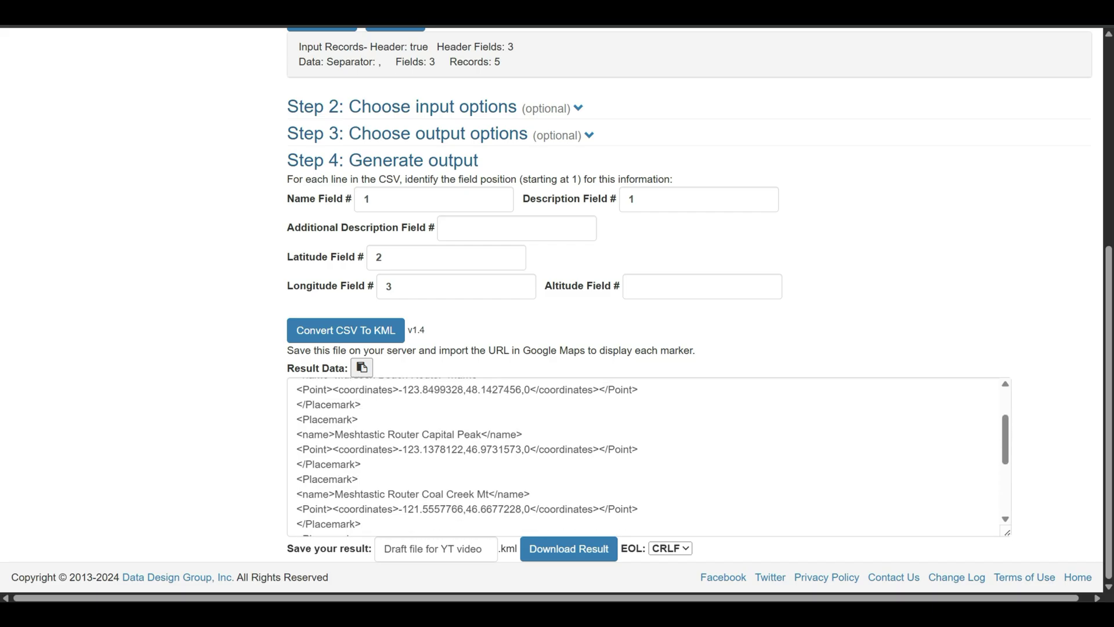
scroll(645, 455, down, 4)
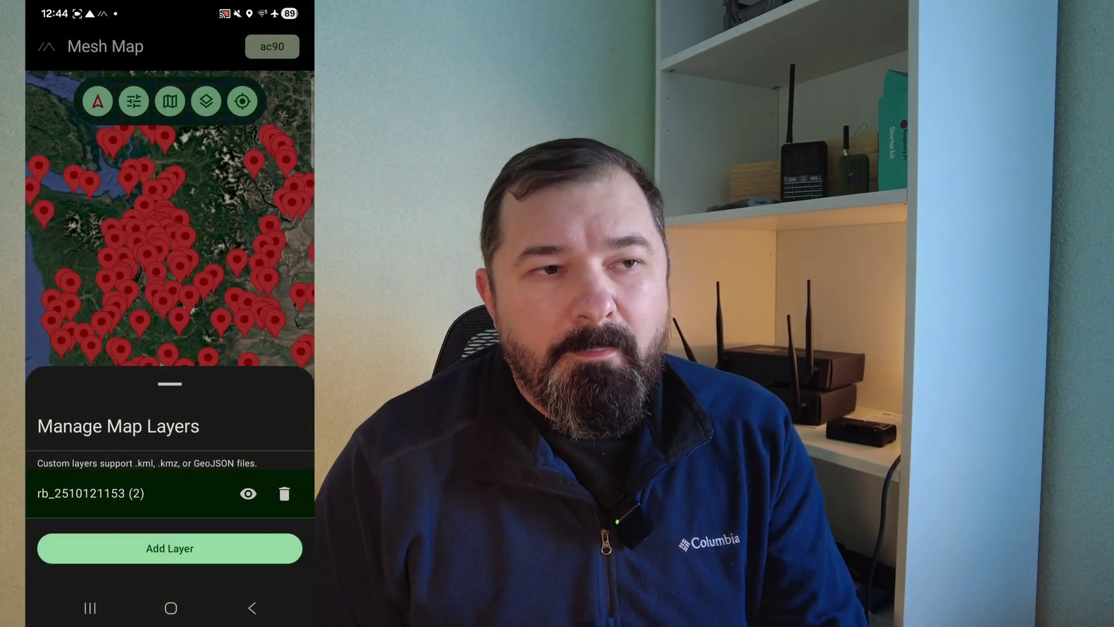
In the Meshtastic app's Mesh Map, add the Draft file for YT video from Downloads as a custom layer and toggle its visibility off and on
click(170, 548)
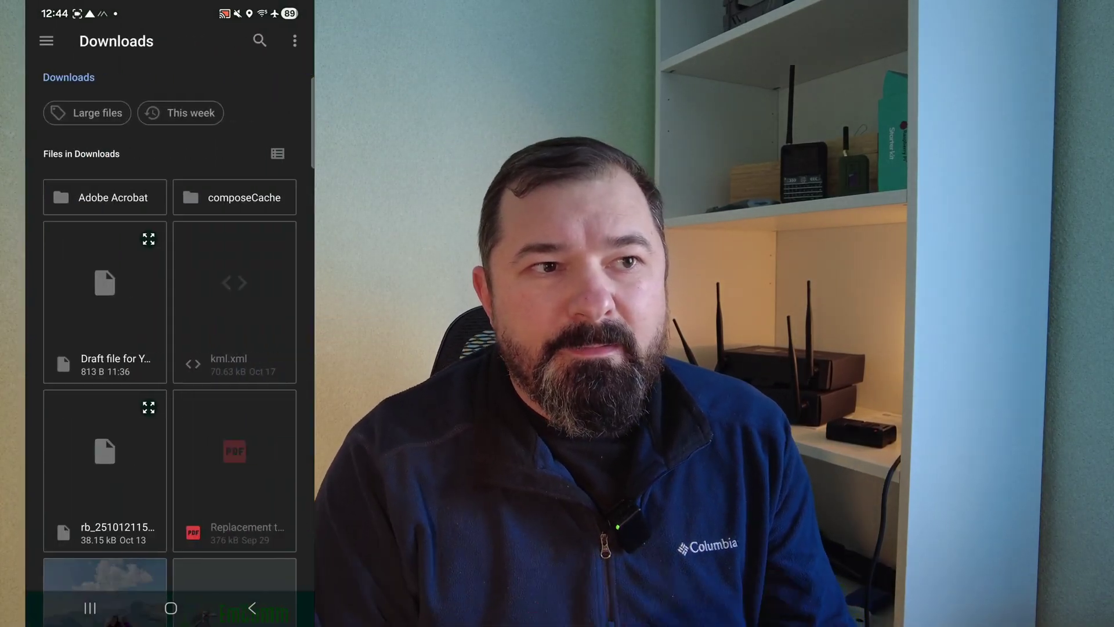
click(105, 302)
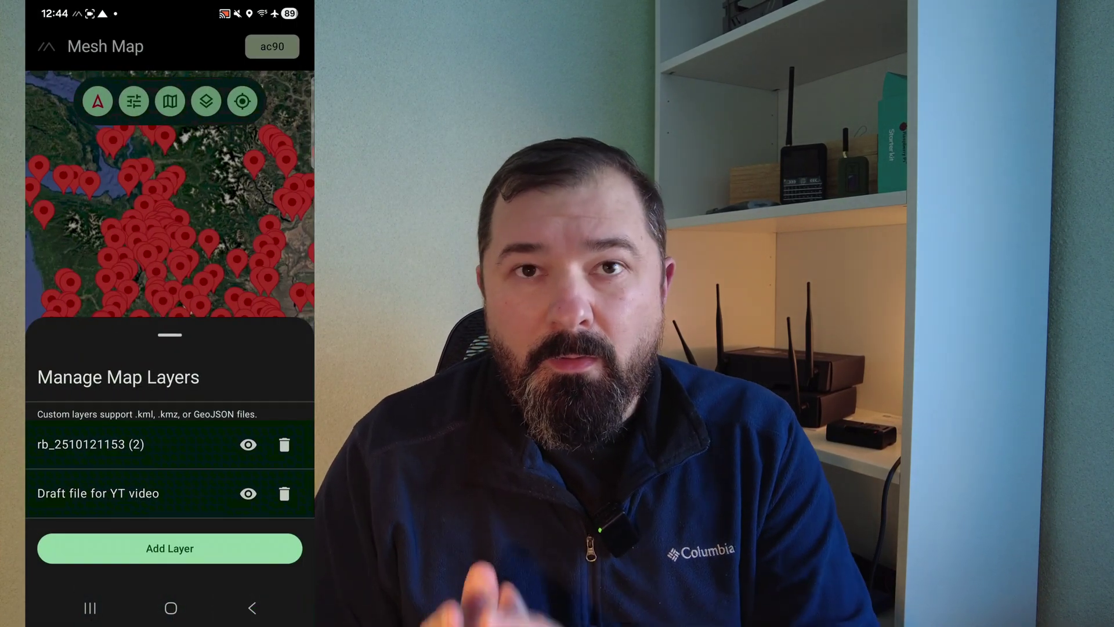
click(248, 493)
click(248, 493)
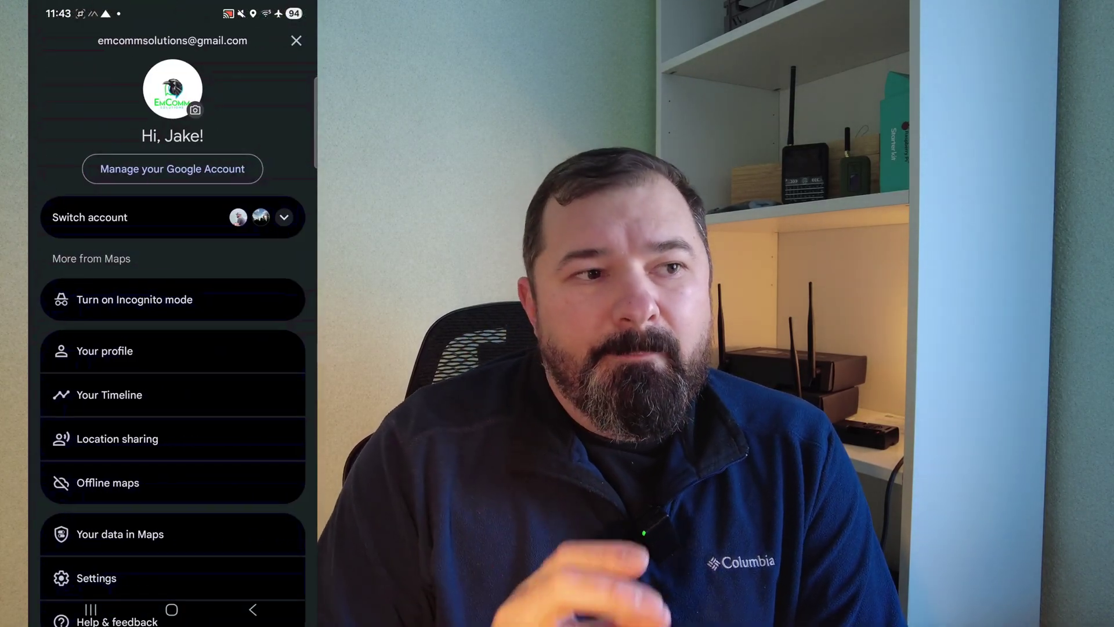
In Google Maps, start a custom offline map and frame its download area over central Washington, from Wenatchee down to The Dalles and Hermiston
click(108, 483)
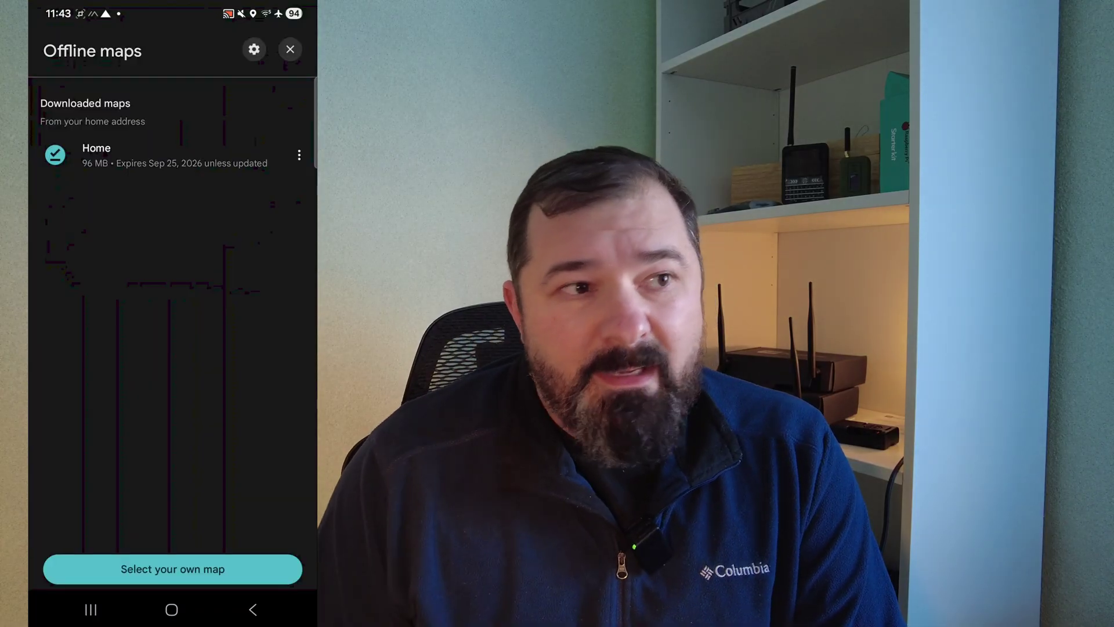
click(173, 569)
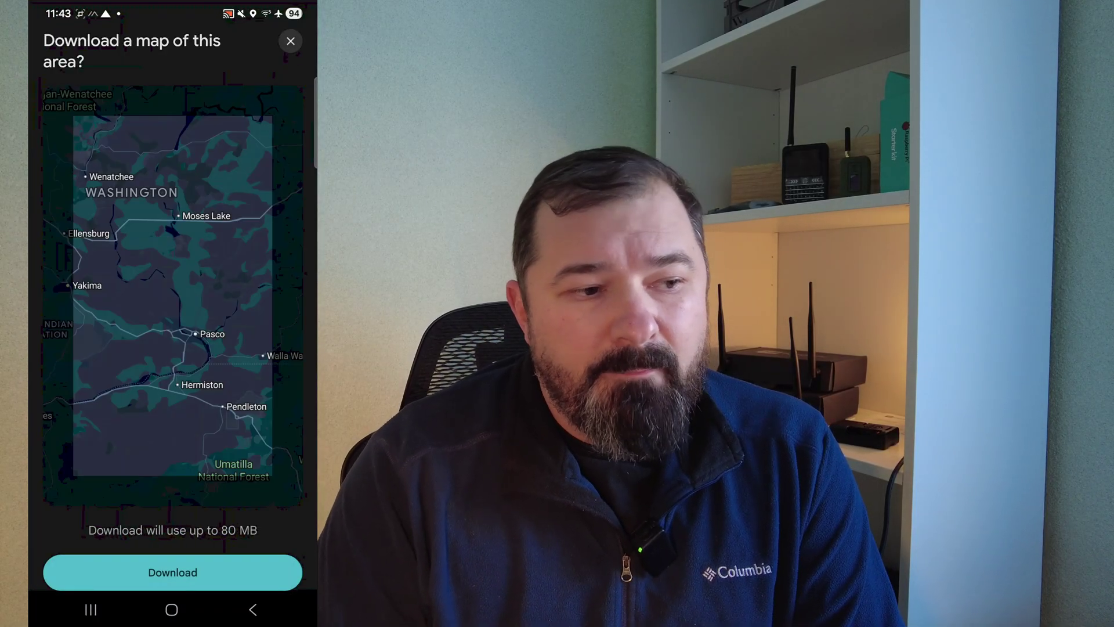
scroll(173, 296, up, 1)
scroll(173, 296, down, 3)
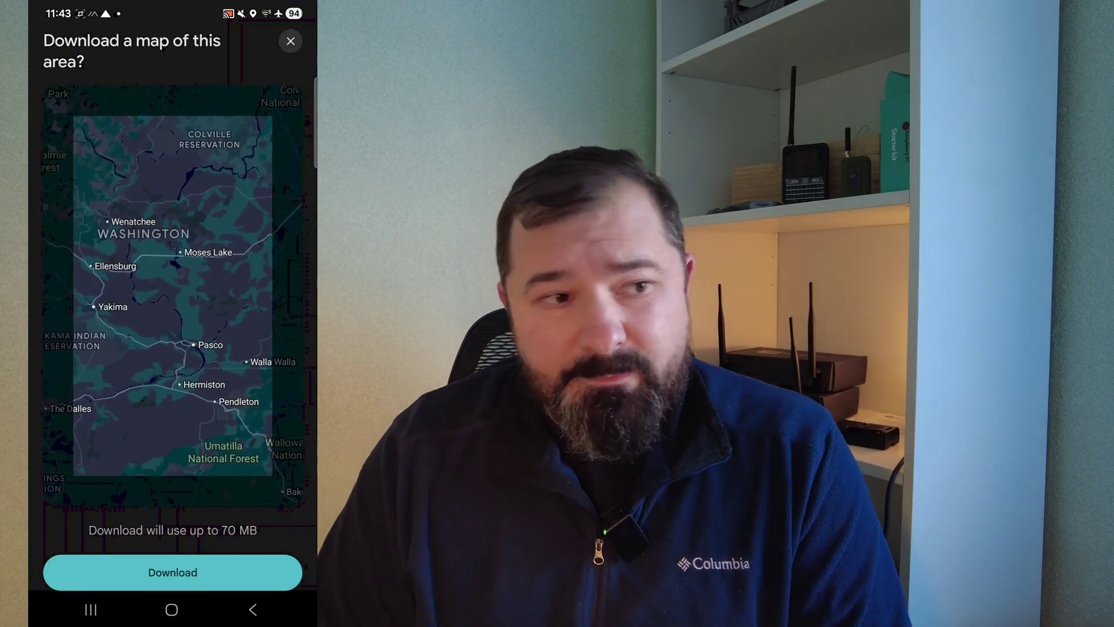
drag(173, 296, 202, 305)
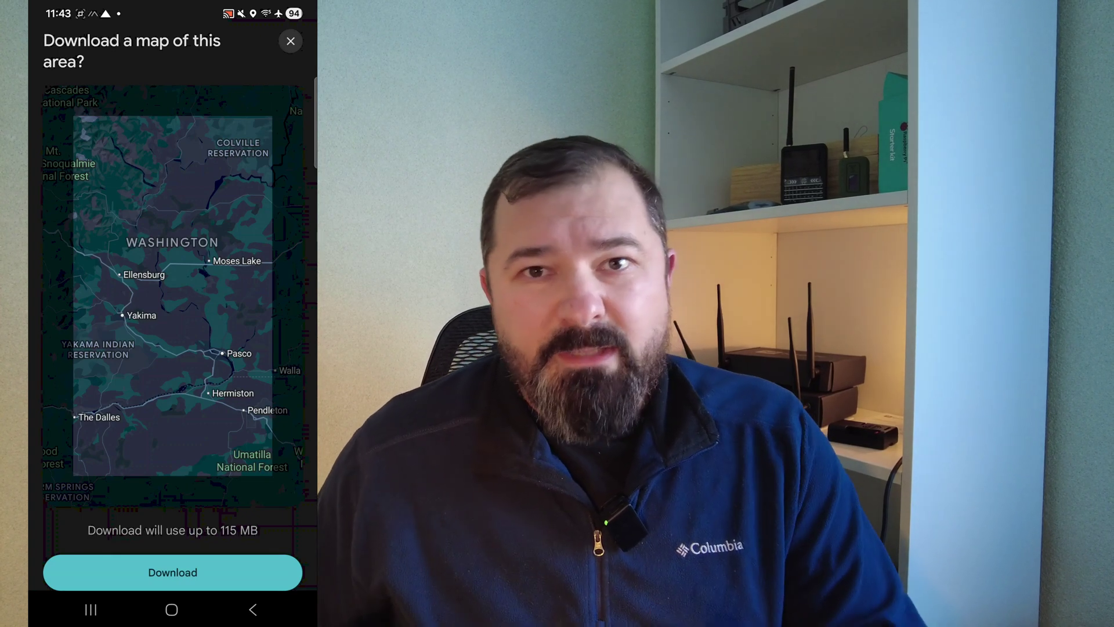
scroll(195, 383, down, 2)
scroll(197, 389, up, 3)
scroll(215, 365, up, 1)
scroll(241, 348, down, 2)
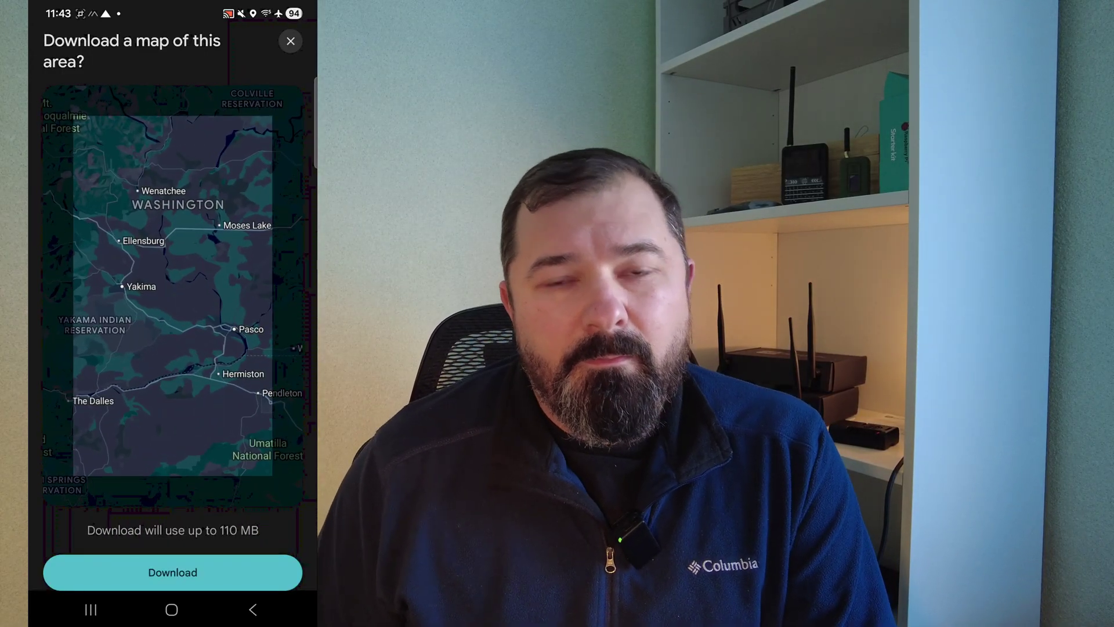
drag(169, 348, 186, 354)
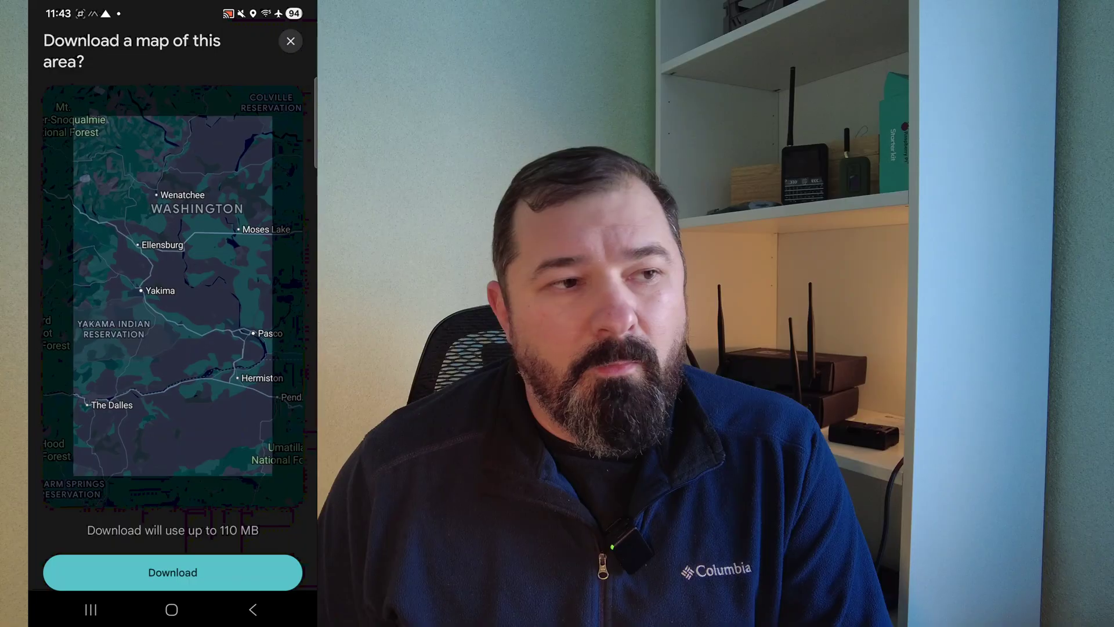